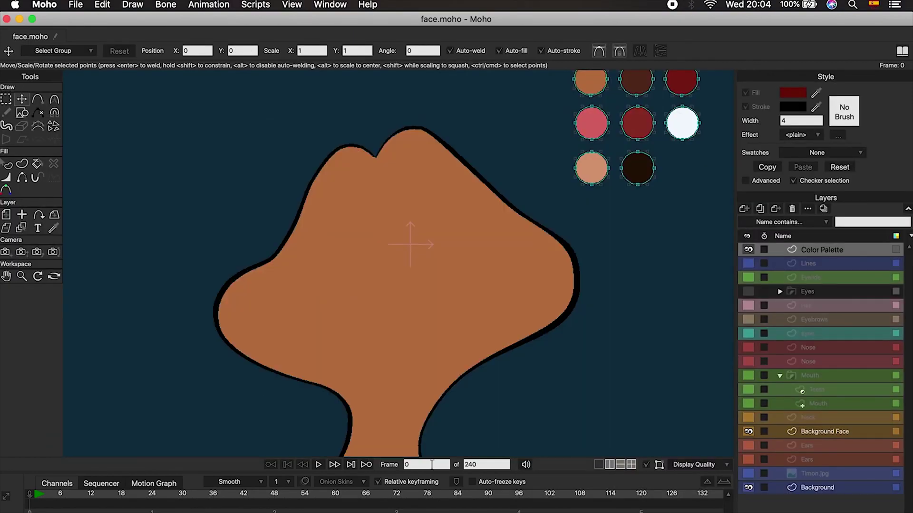
Make the Neck layer, the Mouth group with its sublayers, and both Nose layers visible.
{"action": "left_click", "coordinate": [749, 417]}
{"action": "left_click_drag", "start_coordinate": [748, 375], "coordinate": [748, 403]}
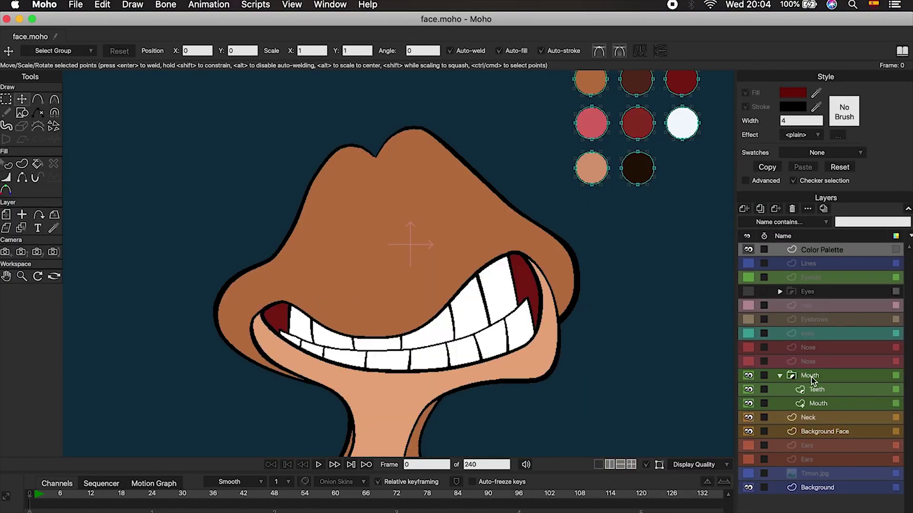
{"action": "left_click", "coordinate": [818, 389]}
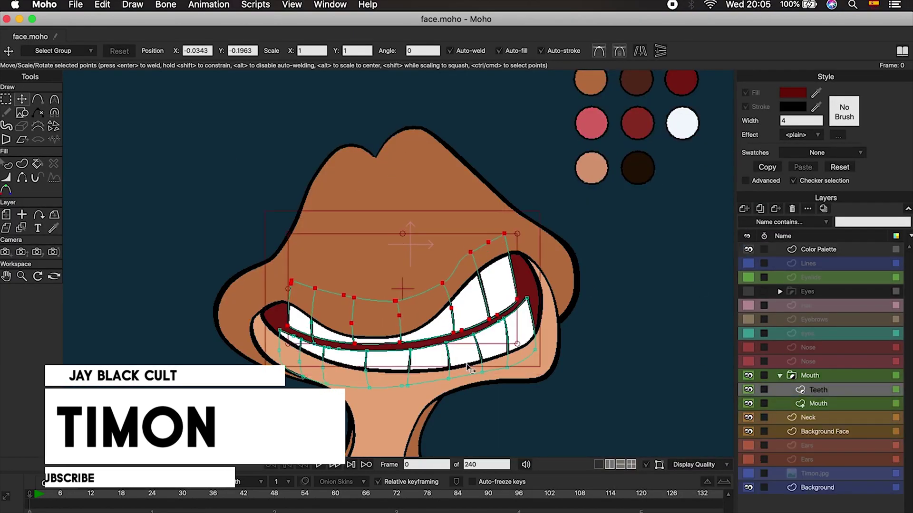
{"action": "left_click_drag", "start_coordinate": [749, 348], "coordinate": [748, 361]}
{"action": "left_click", "coordinate": [846, 250]}
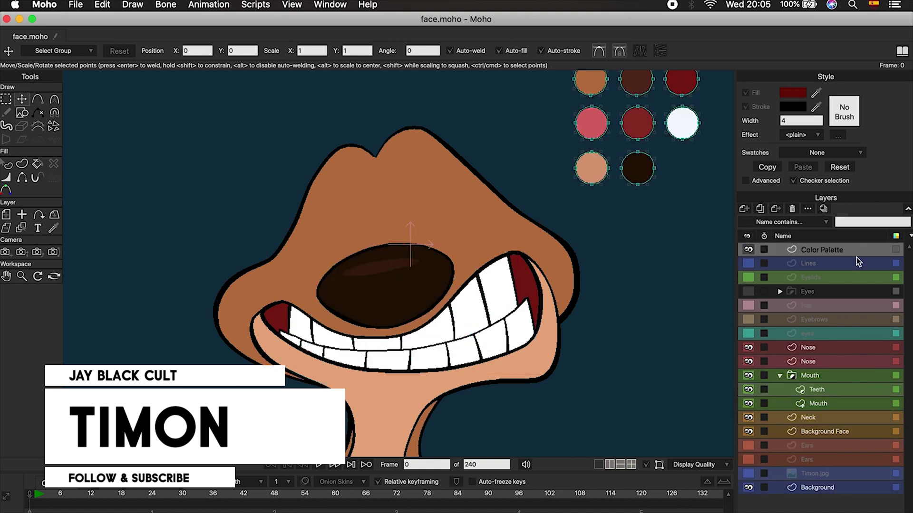
Make the eyes, Eyebrows, Eyes, Eyelids, Lines, Hair and upper Ears layers visible.
{"action": "left_click", "coordinate": [748, 333]}
{"action": "left_click", "coordinate": [749, 320]}
{"action": "left_click", "coordinate": [748, 291]}
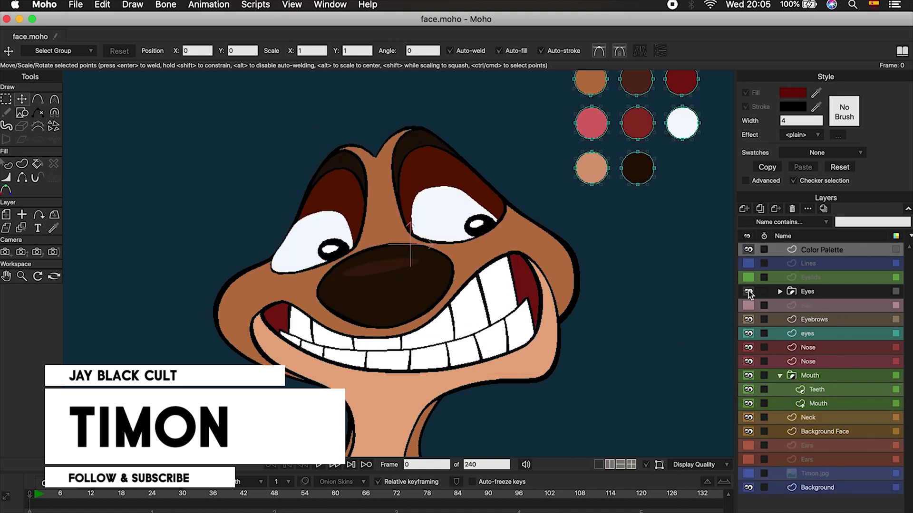
{"action": "left_click", "coordinate": [748, 277]}
{"action": "left_click", "coordinate": [748, 264]}
{"action": "left_click", "coordinate": [748, 305]}
{"action": "left_click", "coordinate": [748, 446]}
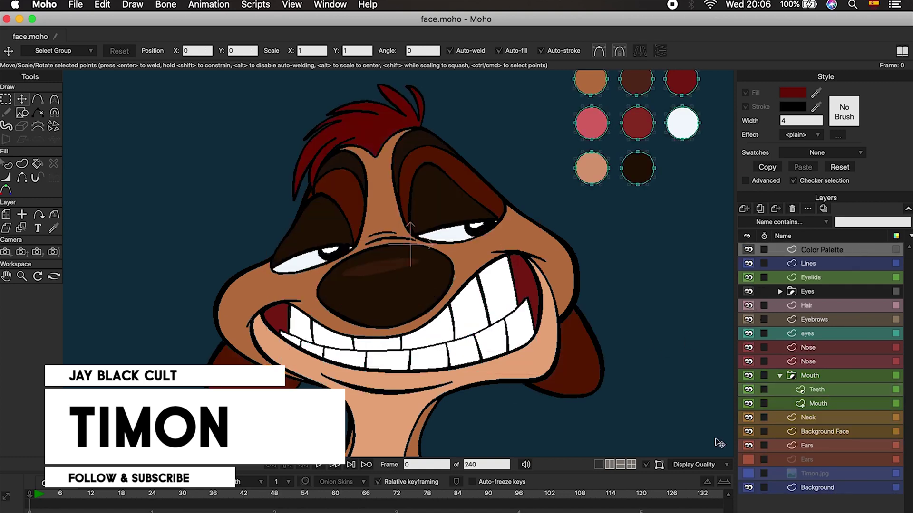
{"action": "left_click", "coordinate": [76, 5]}
{"action": "left_click", "coordinate": [95, 295]}
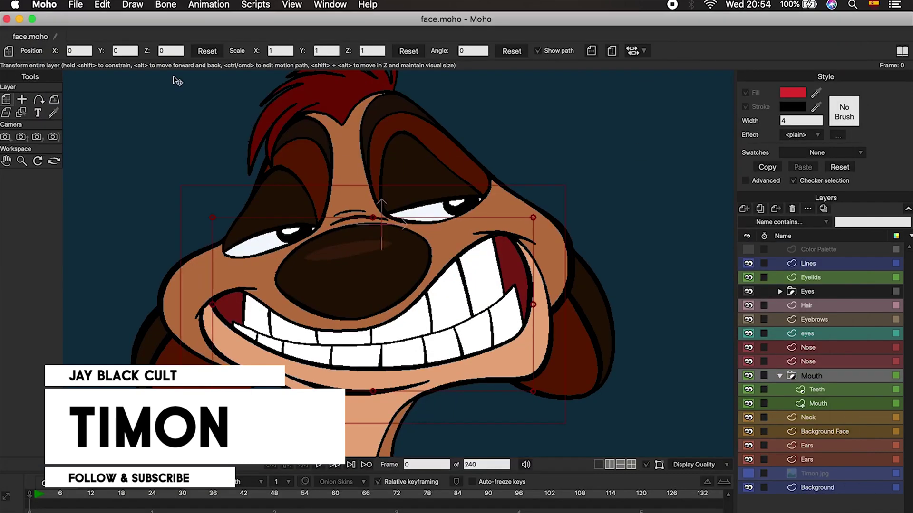
Toggle the visibility of the Teeth and Mouth sublayers to examine the parts of the Mouth group.
{"action": "left_click", "coordinate": [748, 390]}
{"action": "left_click", "coordinate": [748, 390]}
{"action": "left_click", "coordinate": [748, 403]}
{"action": "left_click", "coordinate": [748, 404]}
{"action": "left_click", "coordinate": [748, 404]}
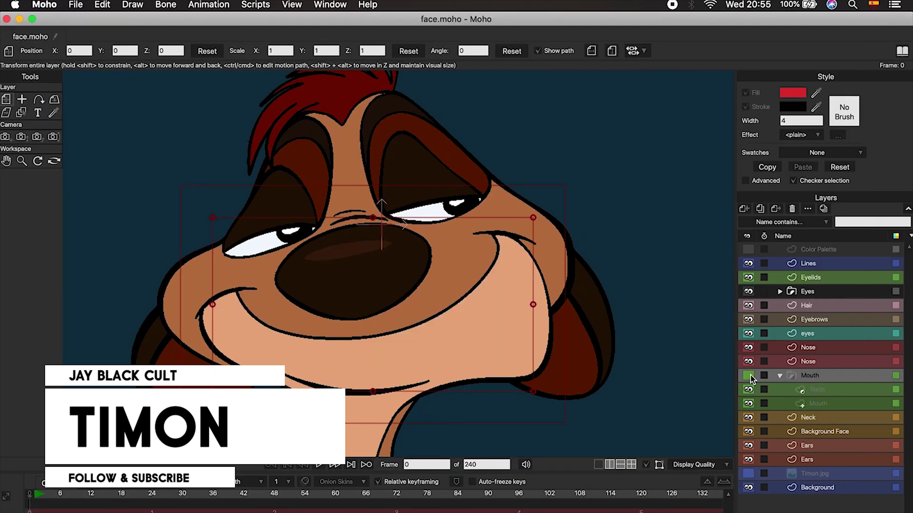
{"action": "left_click", "coordinate": [748, 403]}
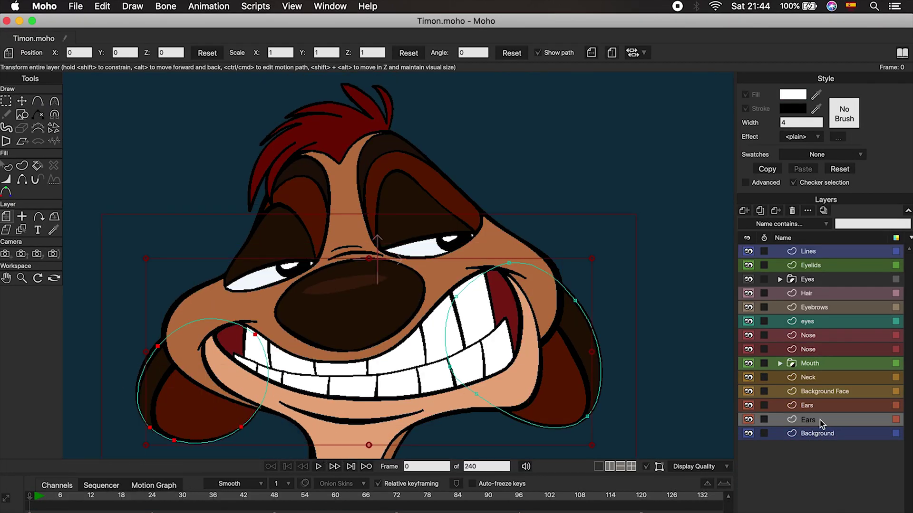
Group all character layers from Lines down to the lower Ears, leaving out Background, and name the group Timon.
{"action": "left_click", "coordinate": [835, 256], "text": "shift"}
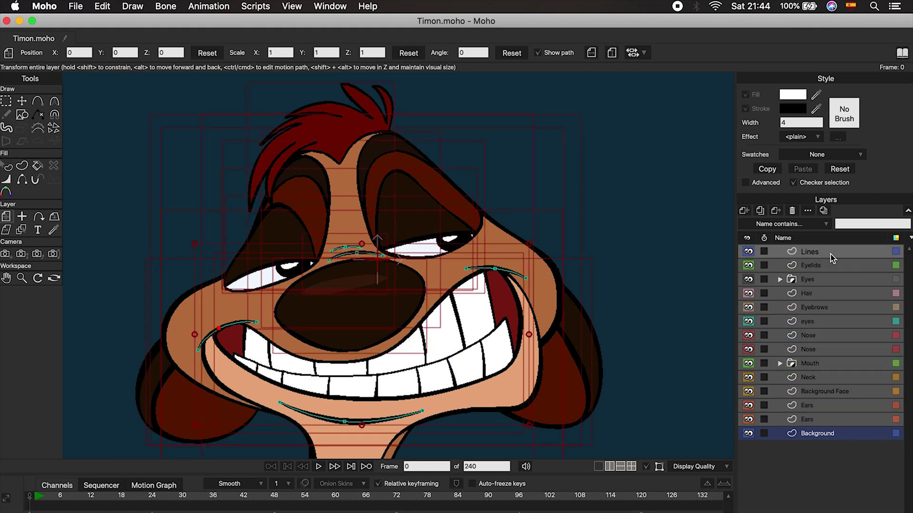
{"action": "right_click", "coordinate": [832, 257]}
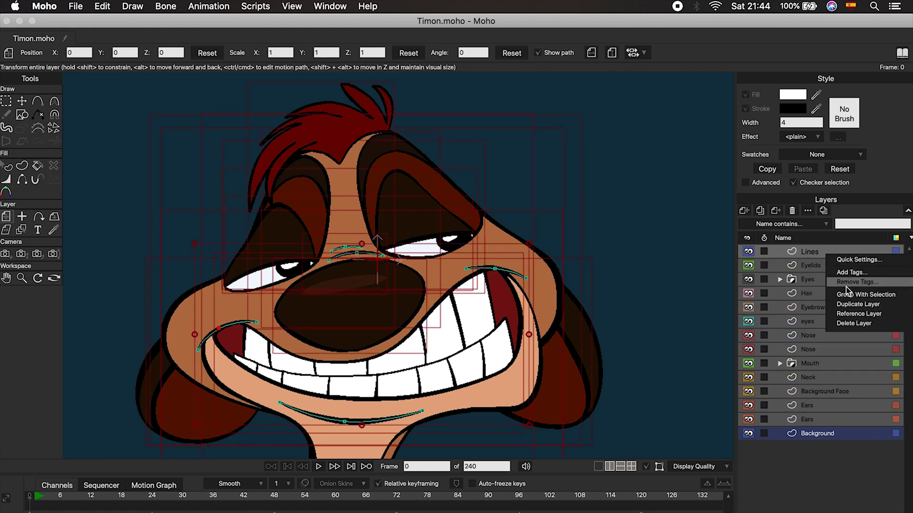
{"action": "left_click", "coordinate": [895, 299]}
{"action": "type", "text": "Timon"}
{"action": "left_click", "coordinate": [780, 252]}
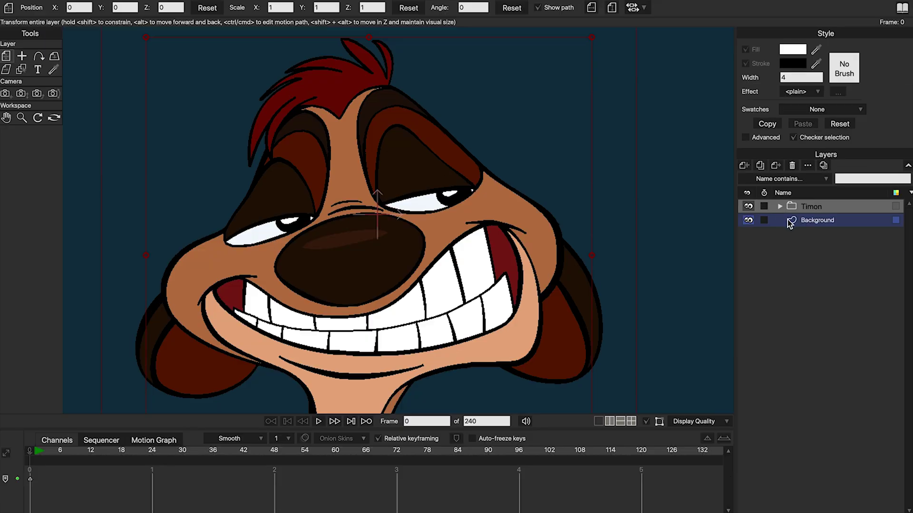
Toggle the visibility of the Background layer and the Timon group to examine what each one contains.
{"action": "left_click", "coordinate": [748, 221]}
{"action": "left_click", "coordinate": [748, 221]}
{"action": "left_click", "coordinate": [748, 221]}
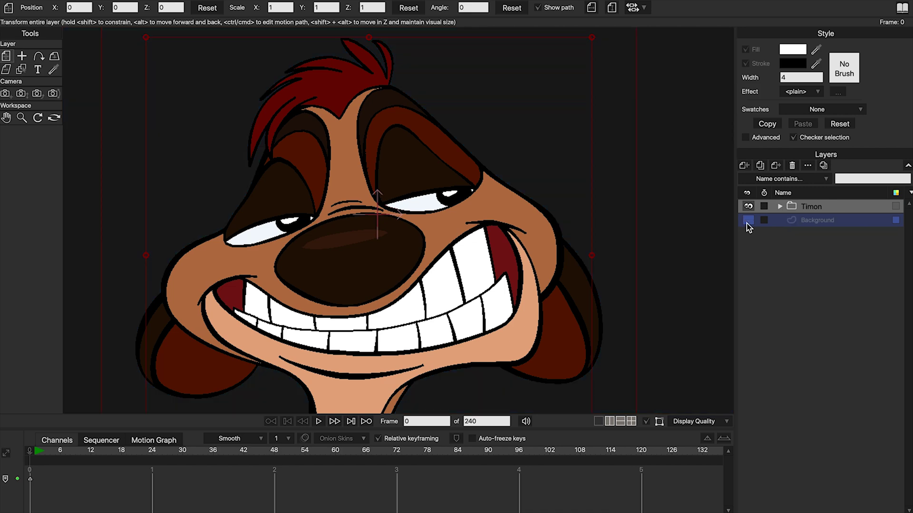
{"action": "left_click", "coordinate": [747, 222]}
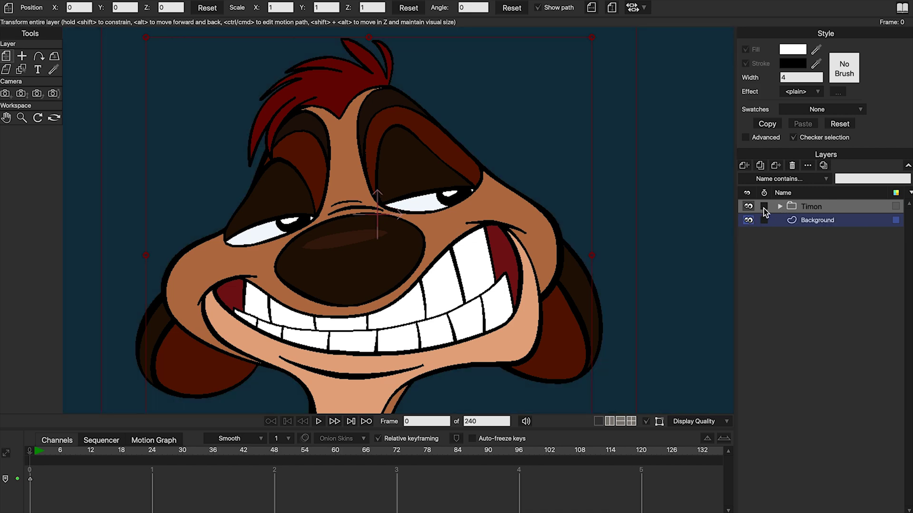
{"action": "left_click", "coordinate": [749, 207]}
{"action": "left_click", "coordinate": [749, 207]}
{"action": "scroll", "coordinate": [638, 265], "scroll_direction": "down", "scroll_amount": 3}
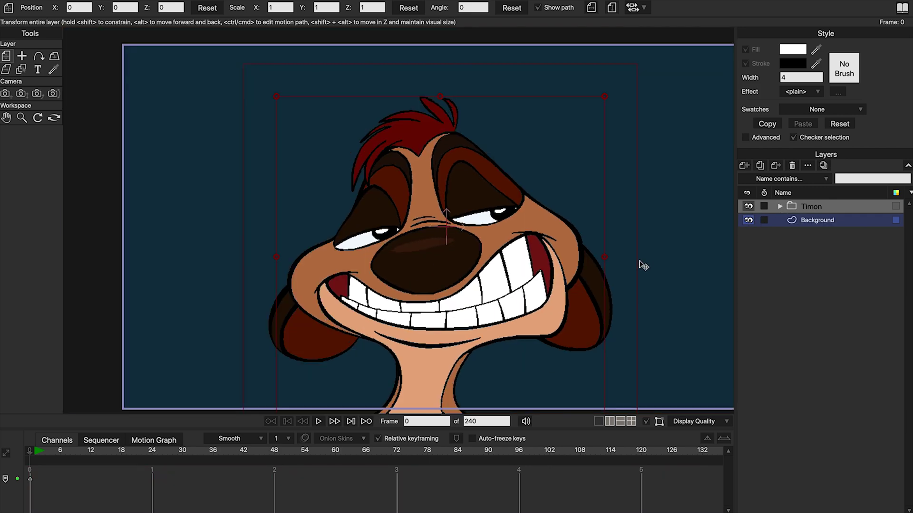
{"action": "left_click", "coordinate": [748, 206]}
{"action": "left_click", "coordinate": [748, 207]}
{"action": "left_click_drag", "start_coordinate": [656, 227], "coordinate": [624, 215]}
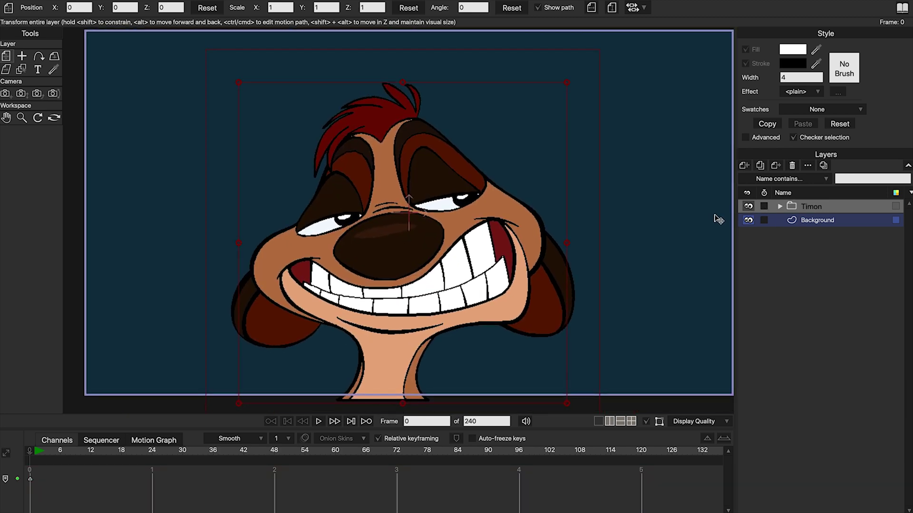
Examine the Timon group's sublayers and view the canvas without and with the Background layer.
{"action": "left_click", "coordinate": [779, 207]}
{"action": "left_click", "coordinate": [779, 207]}
{"action": "left_click", "coordinate": [748, 220]}
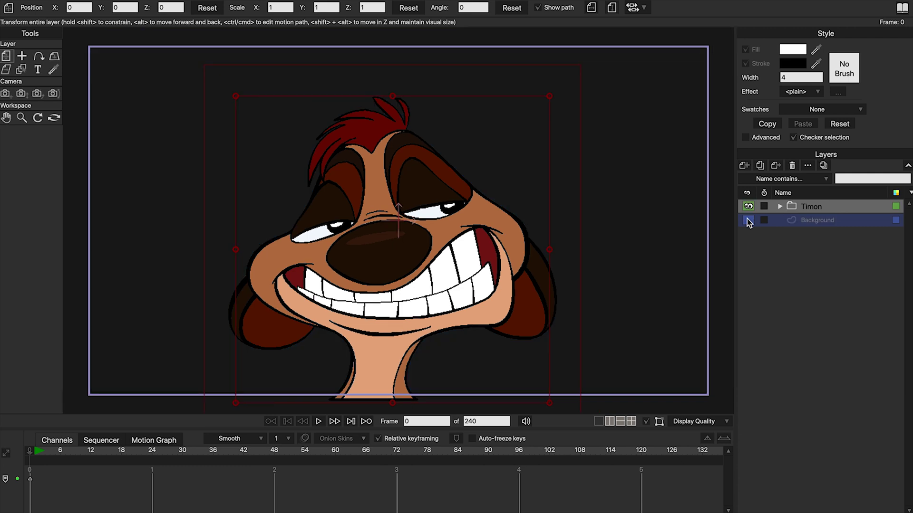
{"action": "left_click", "coordinate": [748, 220]}
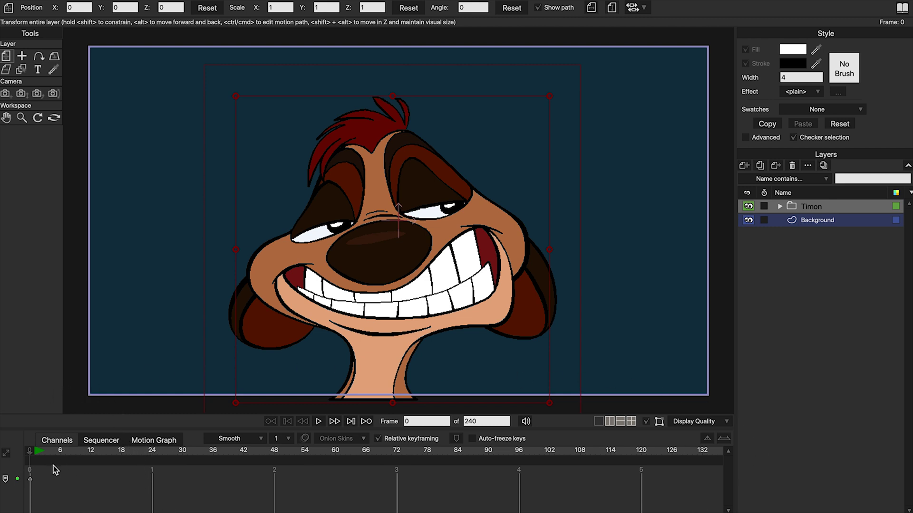
Add a Frame By Frame layer above the Timon group and name it Animation.
{"action": "left_click", "coordinate": [745, 167]}
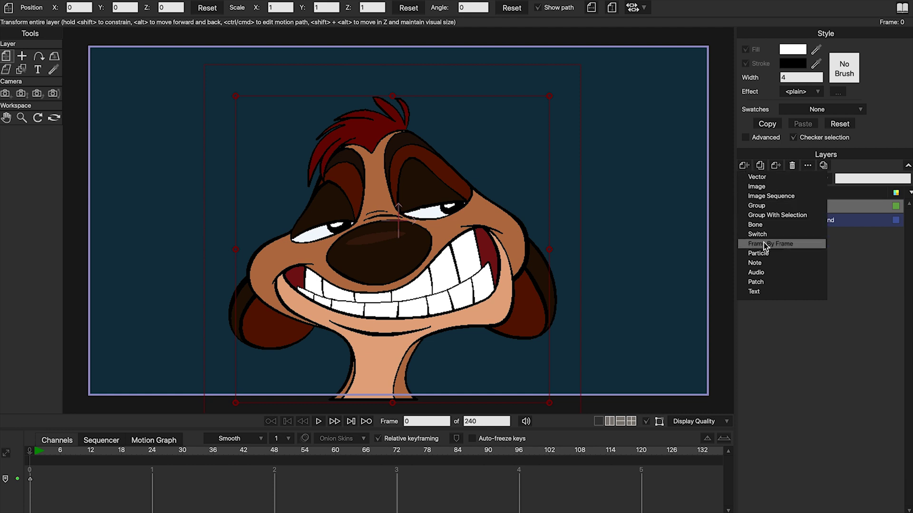
{"action": "left_click", "coordinate": [802, 245]}
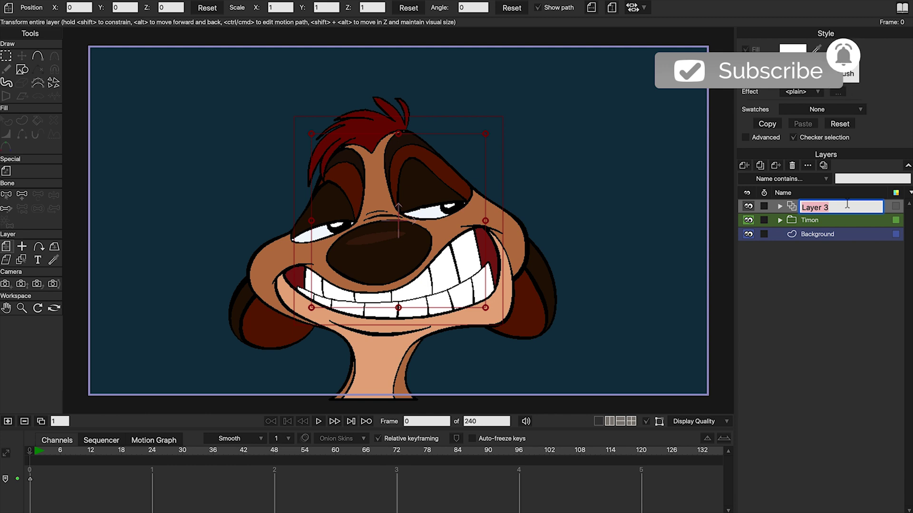
{"action": "type", "text": "Animation"}
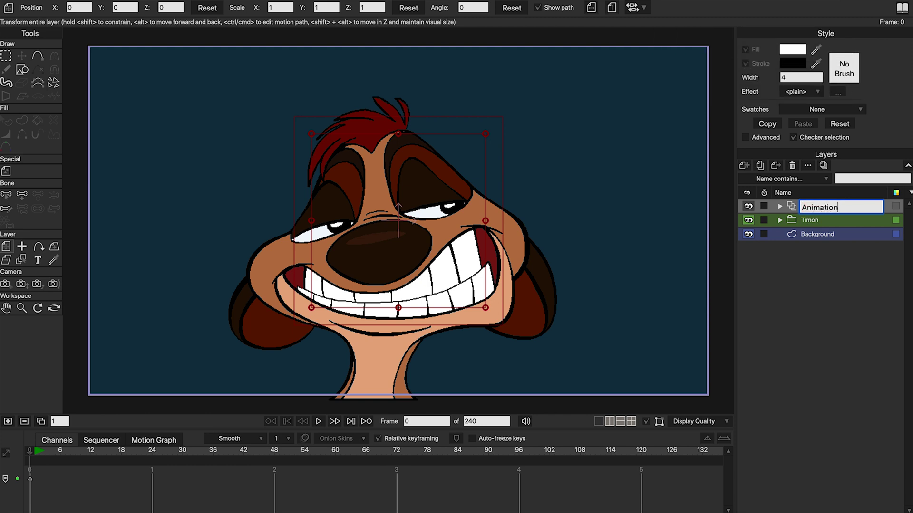
{"action": "left_click", "coordinate": [844, 261]}
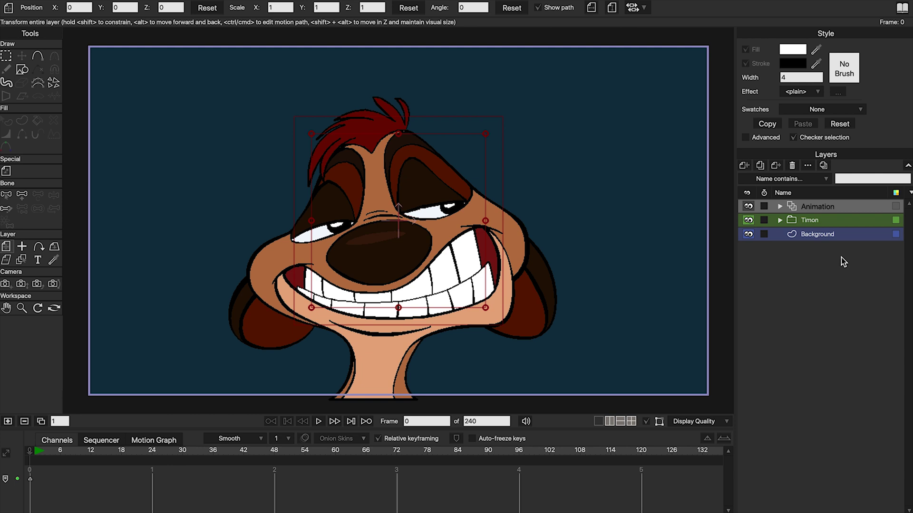
Examine the contents of the Animation layer, toggling the visibility of its Layer 1 sublayer.
{"action": "left_click", "coordinate": [779, 207]}
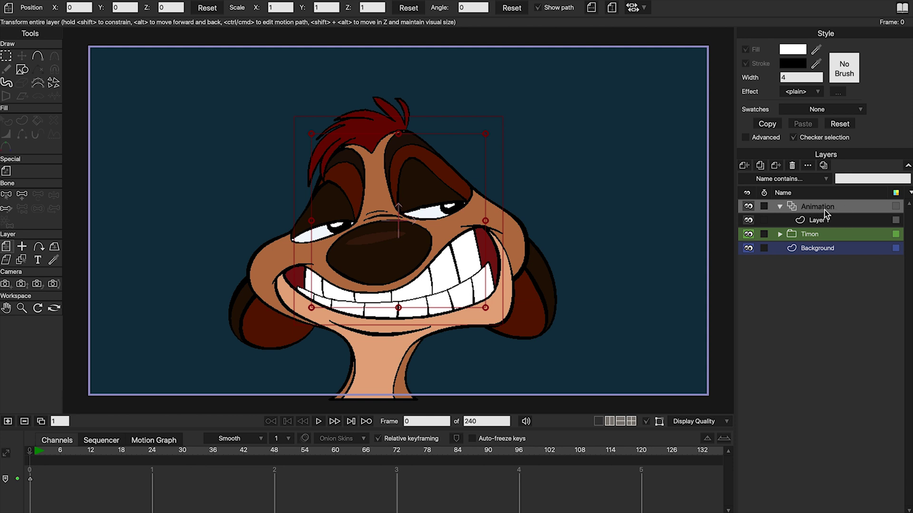
{"action": "left_click", "coordinate": [748, 221]}
{"action": "left_click", "coordinate": [748, 221]}
{"action": "left_click", "coordinate": [749, 221]}
{"action": "left_click", "coordinate": [749, 221]}
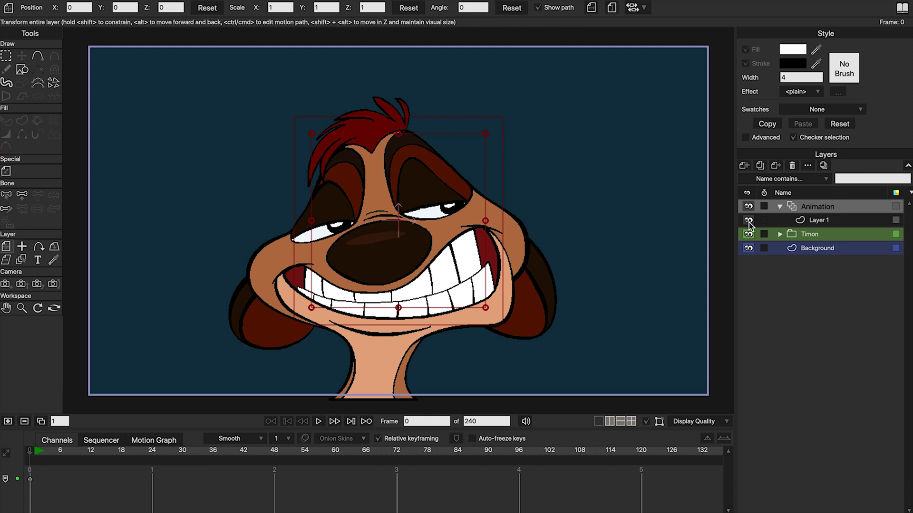
{"action": "double_click", "coordinate": [852, 213]}
{"action": "left_click", "coordinate": [779, 207]}
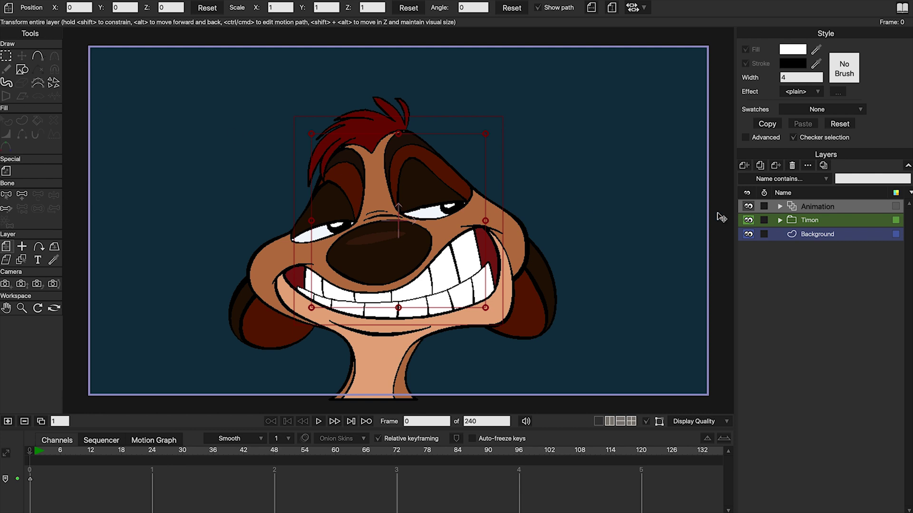
Examine the Timon group and Background layer, going through the Lines, Eyelids and Eyebrows sublayers.
{"action": "left_click", "coordinate": [842, 222]}
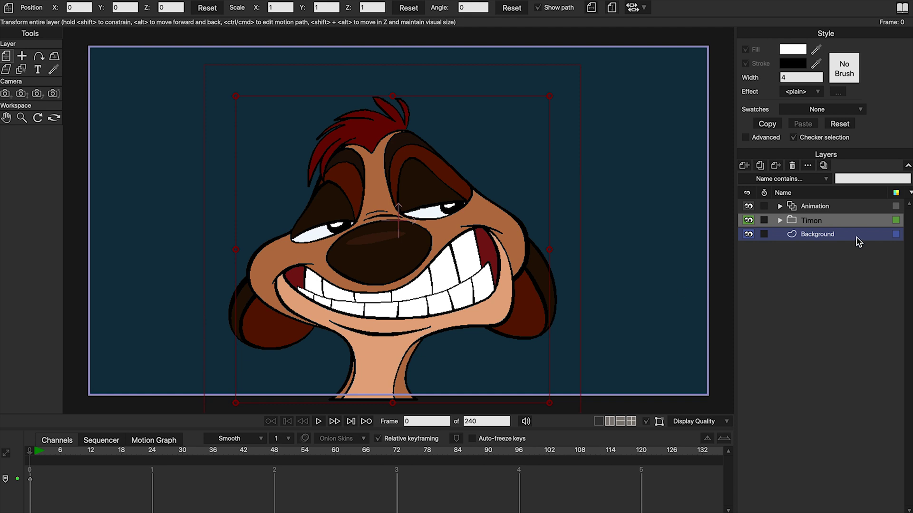
{"action": "left_click", "coordinate": [856, 237]}
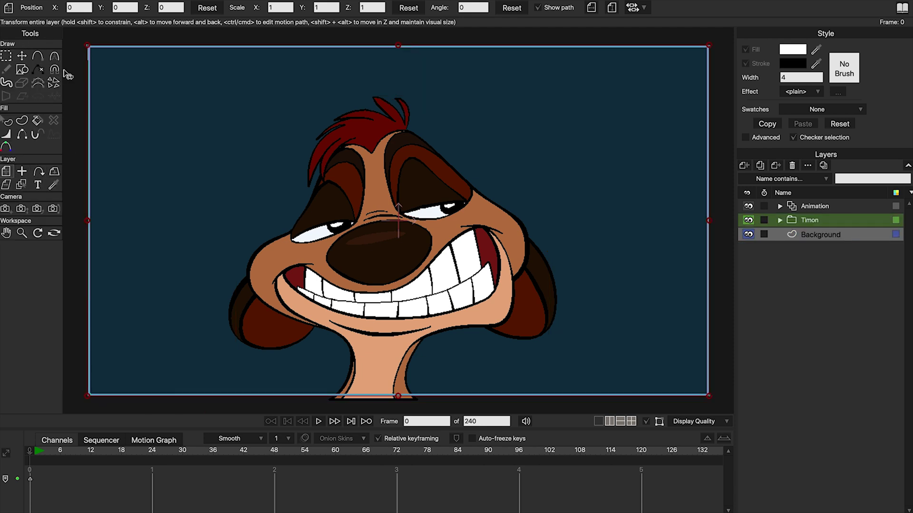
{"action": "left_click", "coordinate": [780, 220]}
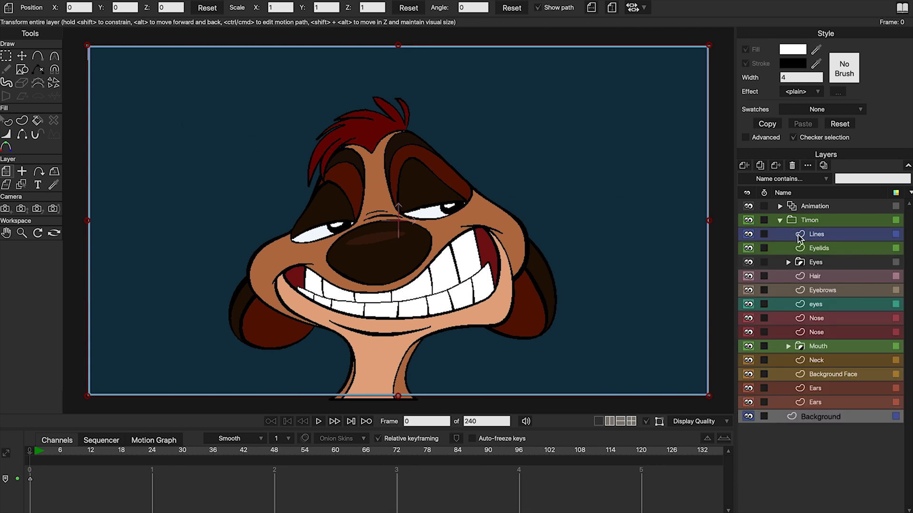
{"action": "left_click", "coordinate": [840, 237]}
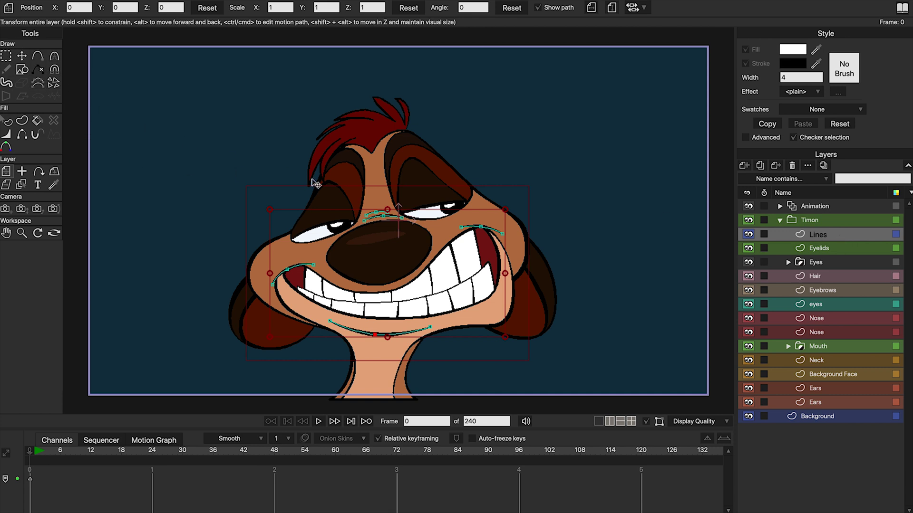
{"action": "left_click", "coordinate": [833, 251]}
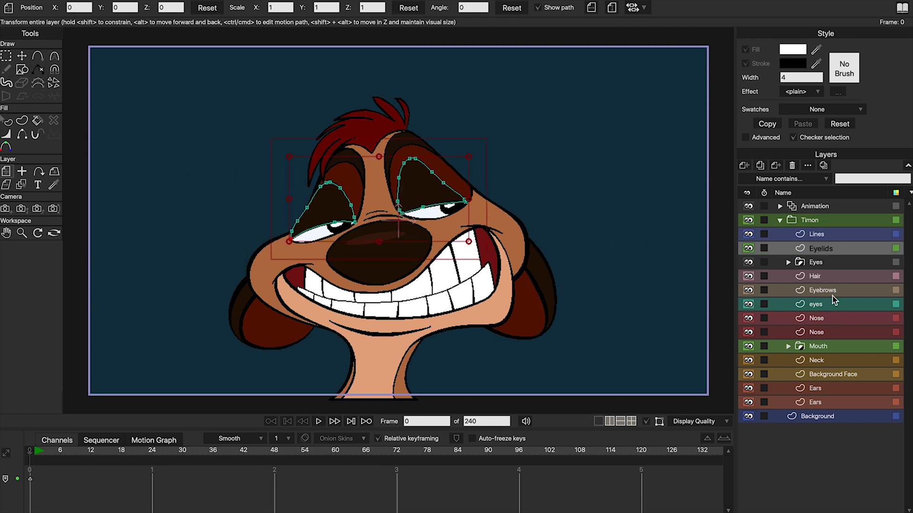
{"action": "left_click", "coordinate": [832, 295]}
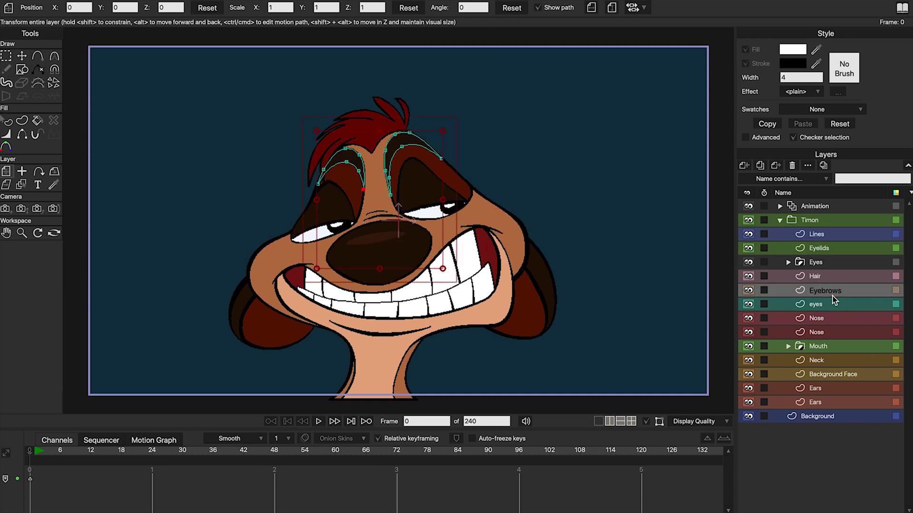
{"action": "left_click", "coordinate": [780, 221]}
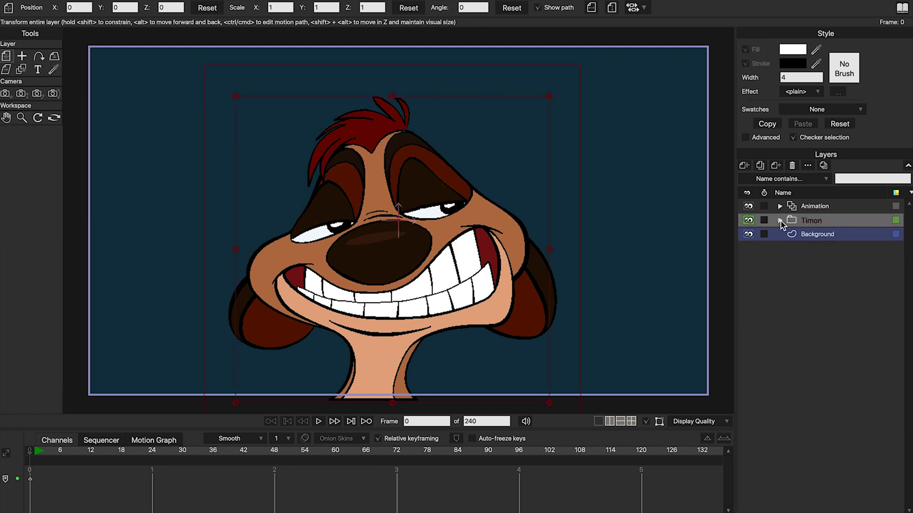
Add a new frame to the Animation layer and duplicate it repeatedly at 5-frame intervals up to frame 31.
{"action": "left_click", "coordinate": [842, 207]}
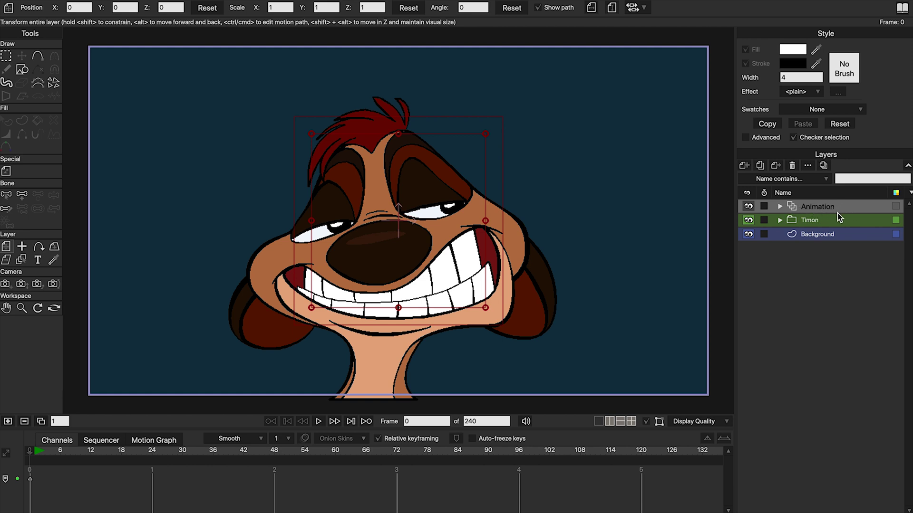
{"action": "left_click", "coordinate": [9, 422]}
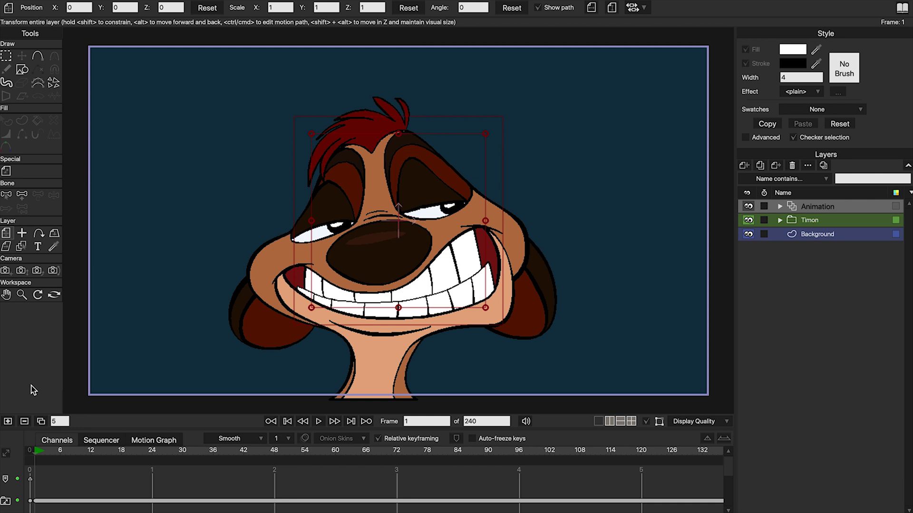
{"action": "left_click", "coordinate": [41, 422]}
{"action": "left_click", "coordinate": [42, 422]}
{"action": "left_click", "coordinate": [42, 422]}
{"action": "left_click", "coordinate": [42, 422]}
{"action": "left_click", "coordinate": [780, 208]}
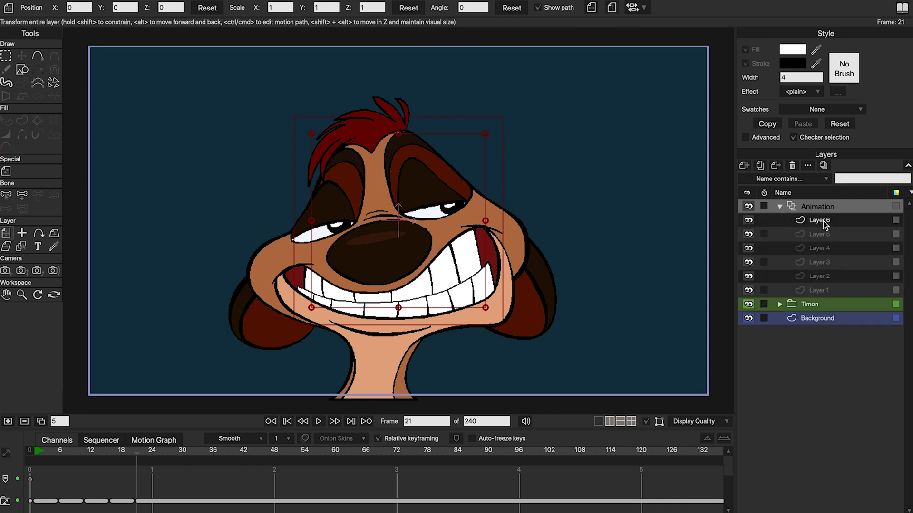
{"action": "left_click", "coordinate": [42, 422]}
{"action": "left_click", "coordinate": [42, 422]}
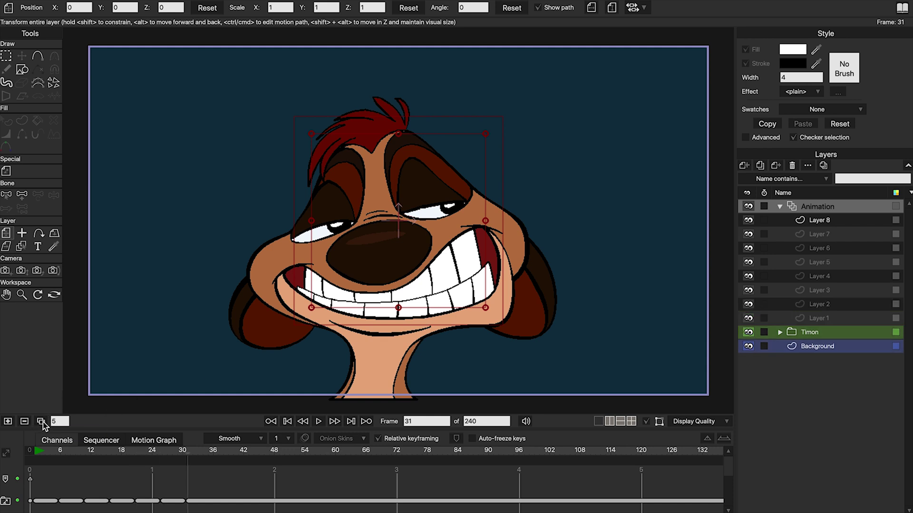
Duplicate the Animation layer's current frame three more times at 5-frame intervals, up to frame 46.
{"action": "left_click", "coordinate": [41, 422]}
{"action": "left_click", "coordinate": [42, 422]}
{"action": "left_click", "coordinate": [41, 422]}
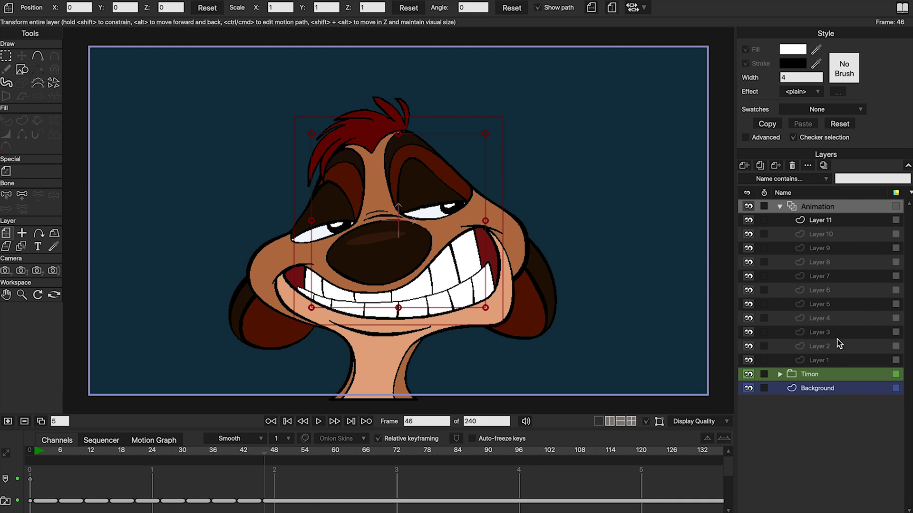
{"action": "mouse_move", "coordinate": [261, 457]}
{"action": "left_mouse_down"}
{"action": "mouse_move", "coordinate": [85, 458]}
{"action": "mouse_move", "coordinate": [280, 459]}
{"action": "mouse_move", "coordinate": [76, 458]}
{"action": "mouse_move", "coordinate": [257, 460]}
{"action": "left_mouse_up"}
Colour-label the Animation frame layers in groups: Layers 11 to 8 green, Layers 7 to 4 blue, Layers 3 to 1 red.
{"action": "left_click", "coordinate": [836, 220]}
{"action": "left_click", "coordinate": [837, 262], "text": "shift"}
{"action": "left_click", "coordinate": [896, 262]}
{"action": "left_click", "coordinate": [856, 288]}
{"action": "left_click", "coordinate": [855, 276]}
{"action": "left_click", "coordinate": [855, 318], "text": "shift"}
{"action": "left_click", "coordinate": [896, 318]}
{"action": "left_click", "coordinate": [880, 403]}
{"action": "left_click", "coordinate": [845, 332]}
{"action": "left_click", "coordinate": [842, 361], "text": "shift"}
{"action": "left_click", "coordinate": [895, 332]}
{"action": "left_click", "coordinate": [881, 419]}
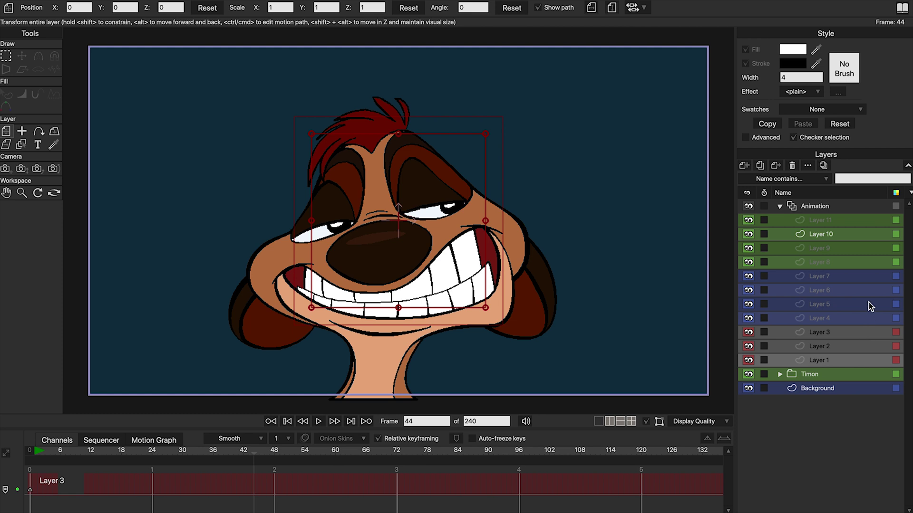
{"action": "left_click", "coordinate": [851, 207]}
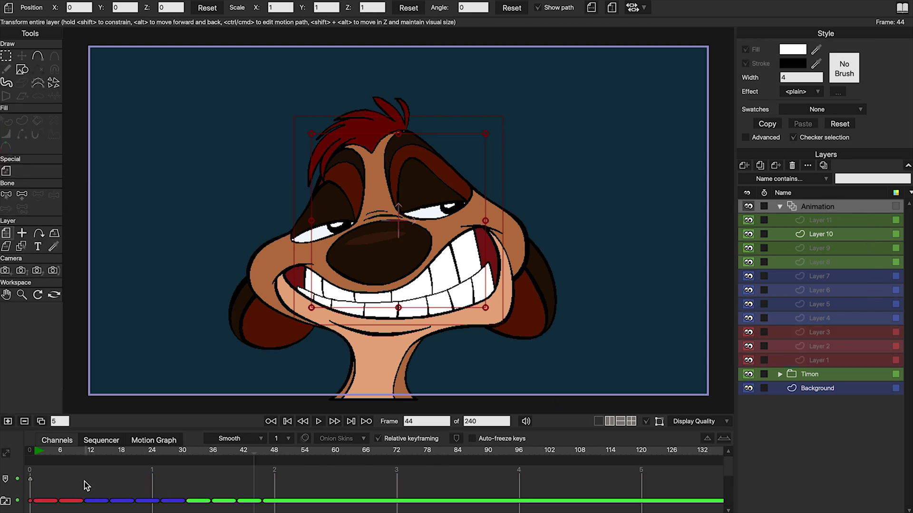
{"action": "left_click_drag", "start_coordinate": [254, 455], "coordinate": [133, 447]}
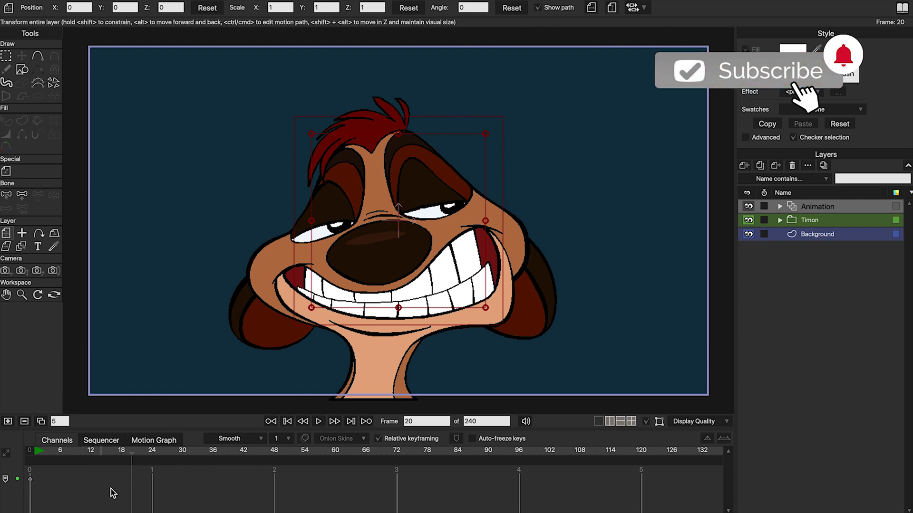
Return to frame 1 and check the Animation, Timon and Background layers by toggling the visibility of each.
{"action": "key", "text": "shift+ctrl+Left"}
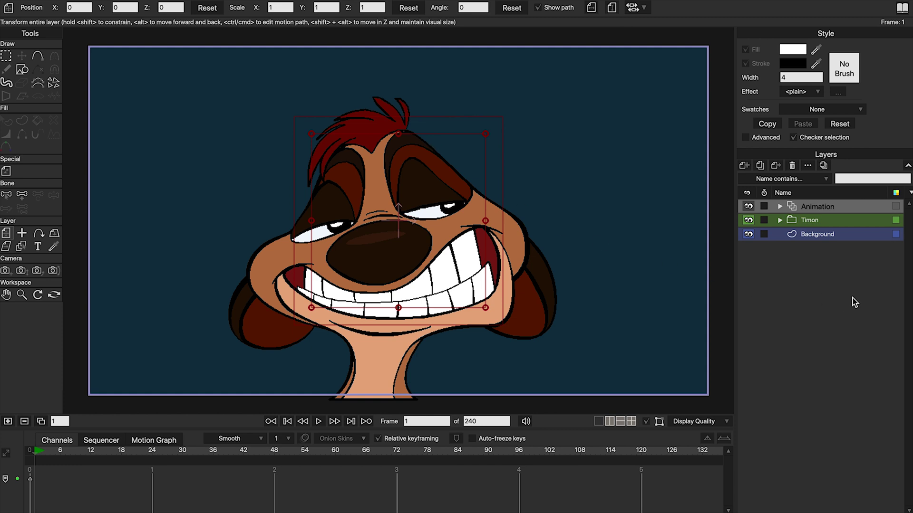
{"action": "left_click", "coordinate": [748, 206]}
{"action": "left_click", "coordinate": [749, 207]}
{"action": "left_click", "coordinate": [747, 221]}
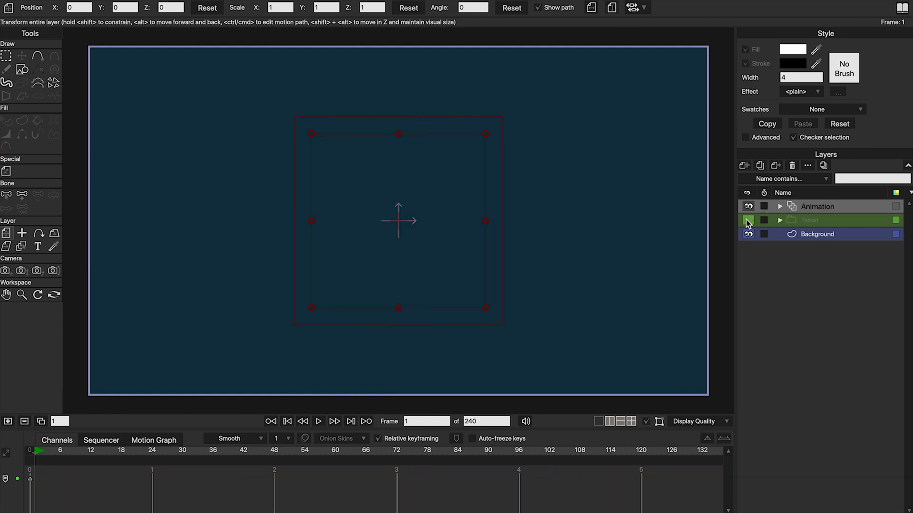
{"action": "left_click", "coordinate": [747, 221]}
{"action": "left_click", "coordinate": [748, 234]}
{"action": "left_click", "coordinate": [748, 235]}
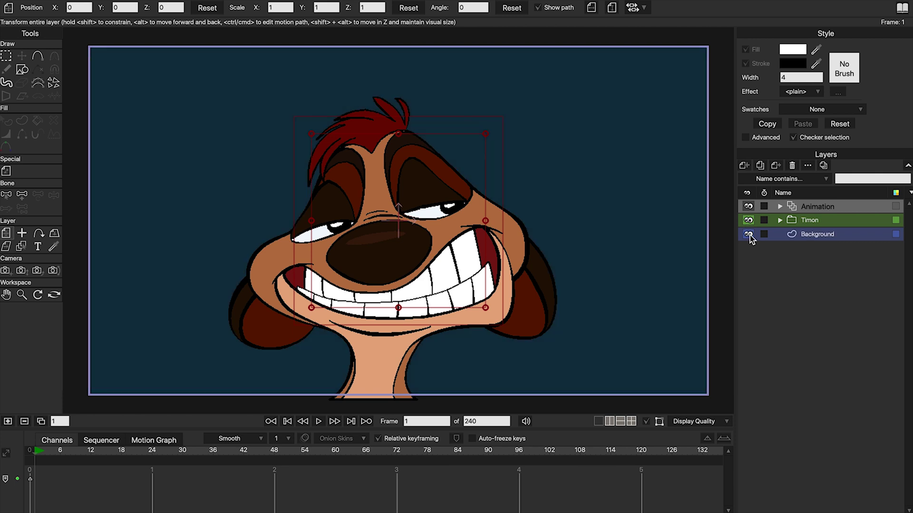
Copy the Timon group layer and paste it inside the Animation layer, above Layer 1.
{"action": "left_click", "coordinate": [780, 207]}
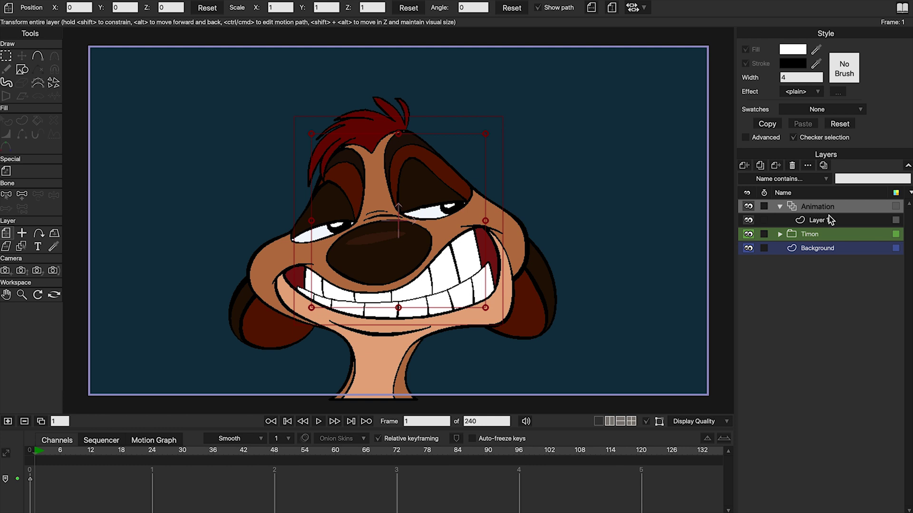
{"action": "left_click", "coordinate": [839, 239]}
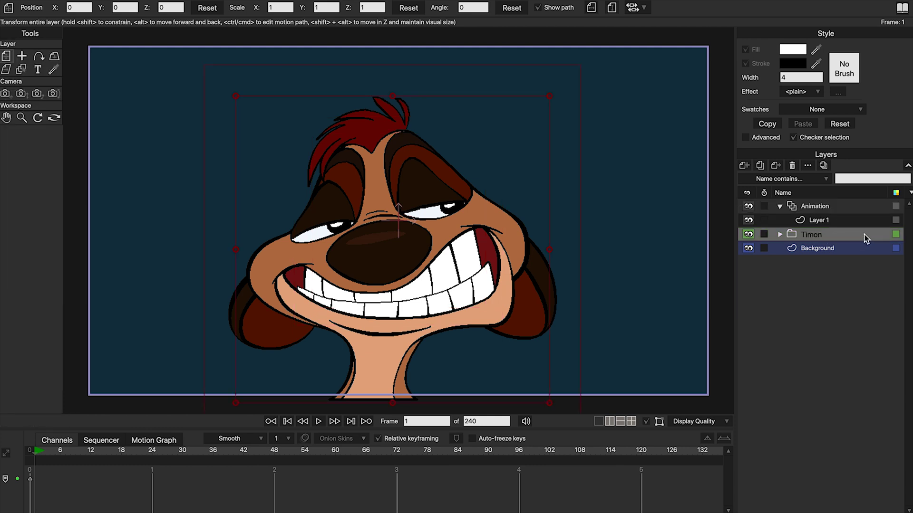
{"action": "left_click", "coordinate": [779, 234]}
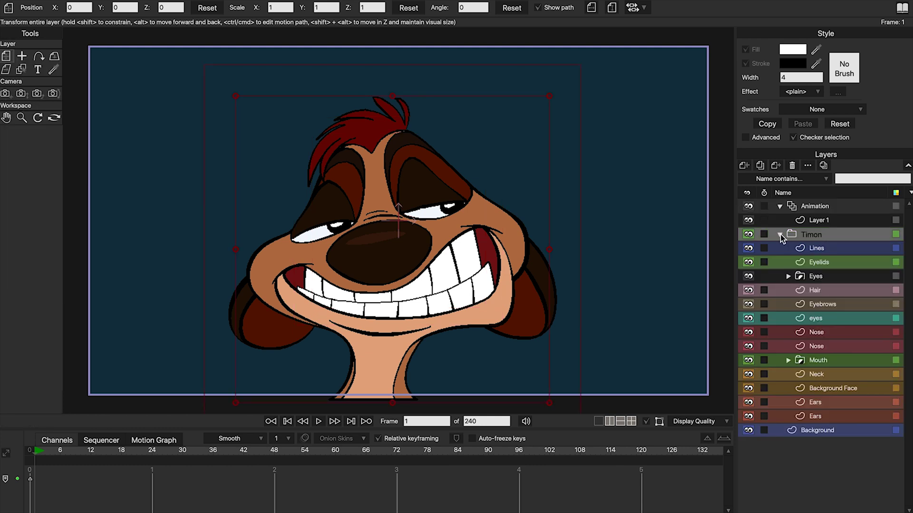
{"action": "left_click", "coordinate": [780, 235]}
{"action": "left_click", "coordinate": [102, 0]}
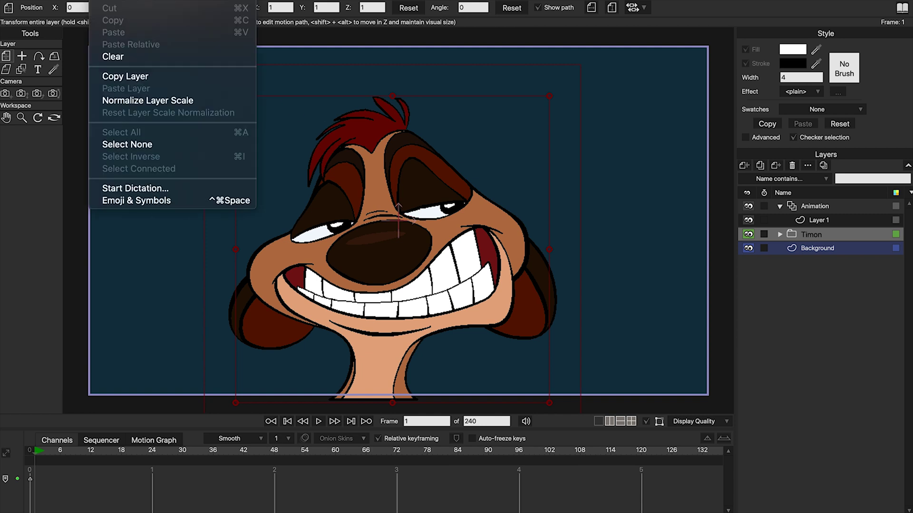
{"action": "left_click", "coordinate": [141, 76]}
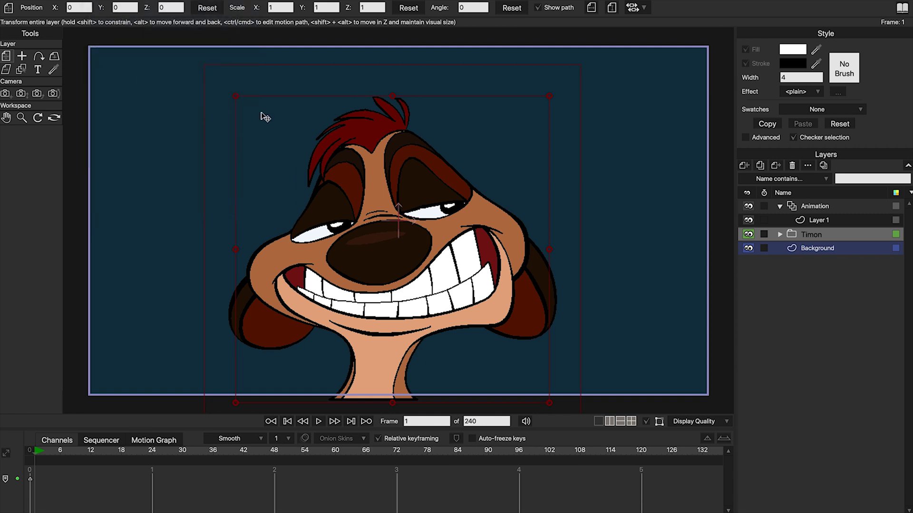
{"action": "left_click", "coordinate": [845, 221]}
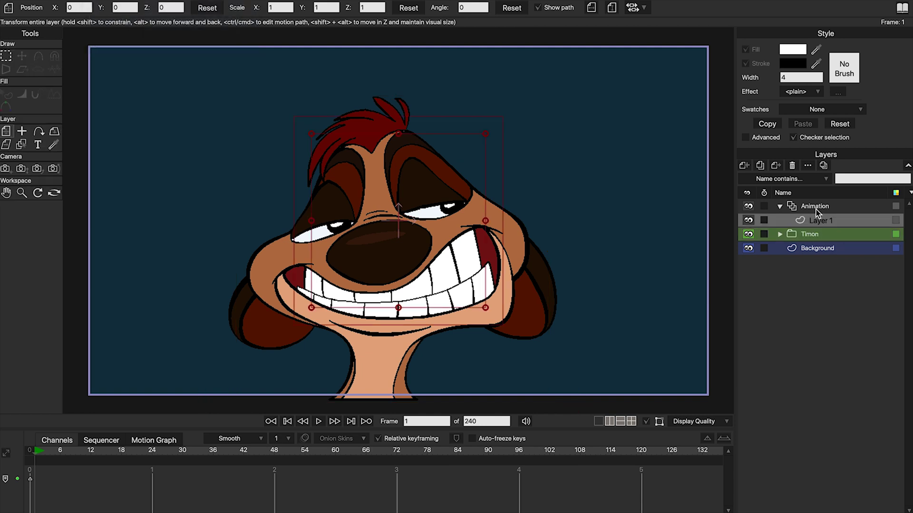
{"action": "left_click", "coordinate": [102, 0]}
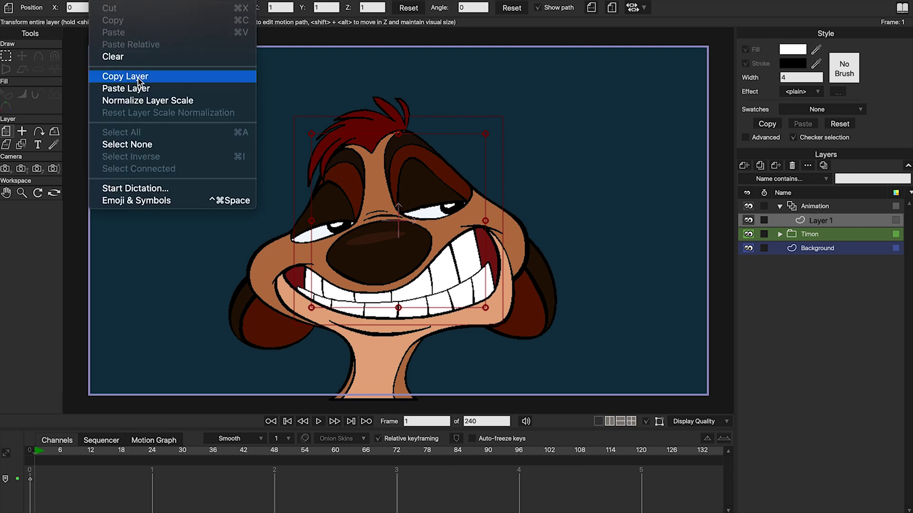
{"action": "left_click", "coordinate": [165, 89]}
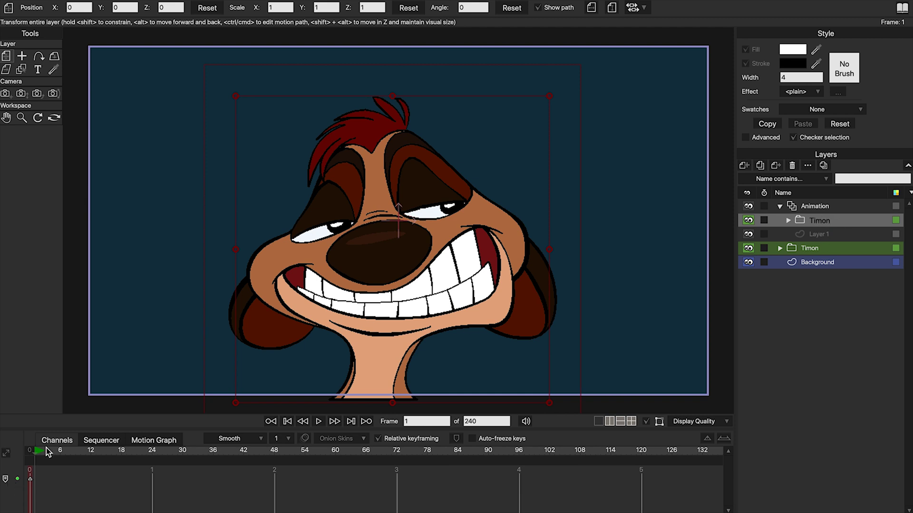
Hide the original Timon group outside the Animation layer and colour-label it red.
{"action": "left_click", "coordinate": [868, 206]}
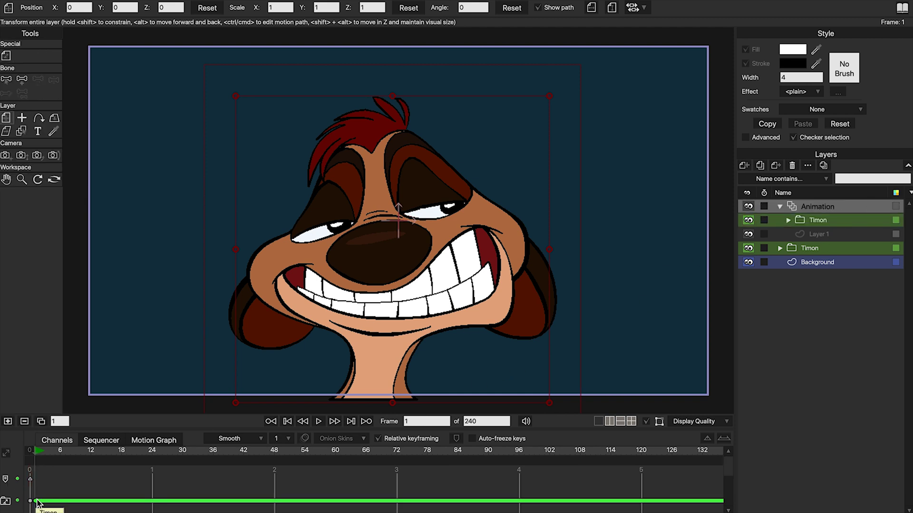
{"action": "left_click", "coordinate": [748, 248]}
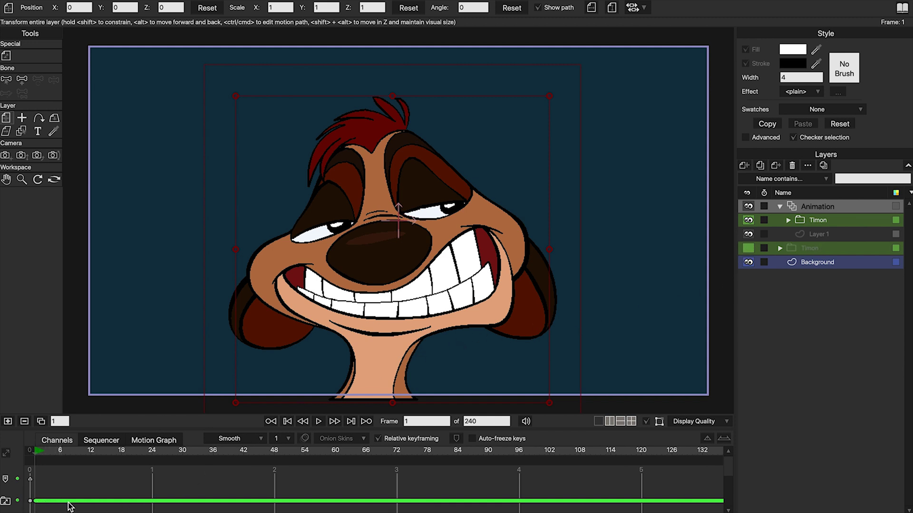
{"action": "left_click", "coordinate": [896, 222]}
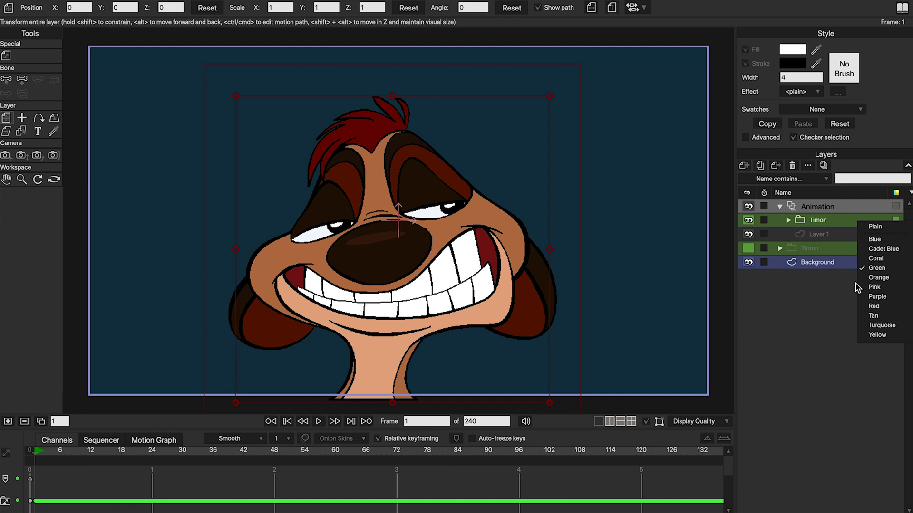
{"action": "left_click", "coordinate": [886, 262]}
{"action": "left_click", "coordinate": [895, 248]}
{"action": "left_click", "coordinate": [874, 334]}
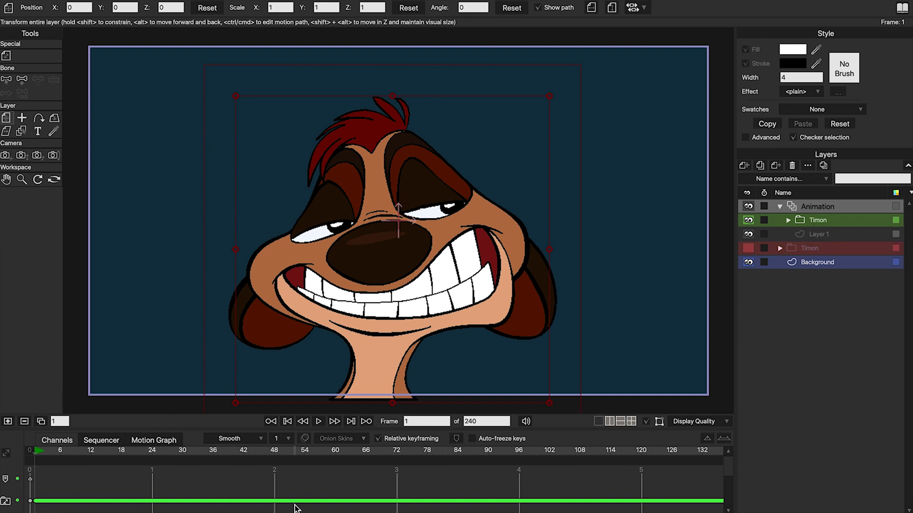
Compare frames 0 and 1, and duplicate the Timon frame four times at 1-frame intervals, up to frame 5.
{"action": "left_click", "coordinate": [30, 456]}
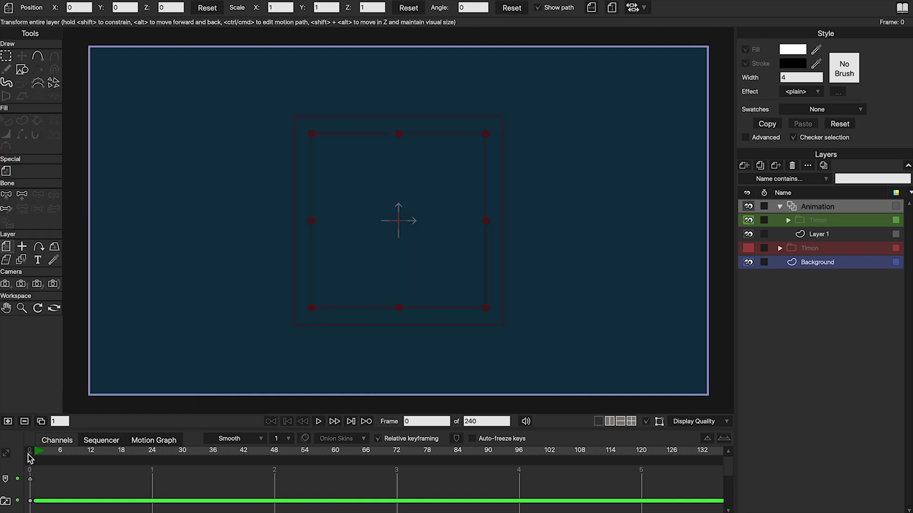
{"action": "left_click", "coordinate": [34, 455]}
{"action": "left_click", "coordinate": [29, 456]}
{"action": "left_click", "coordinate": [35, 455]}
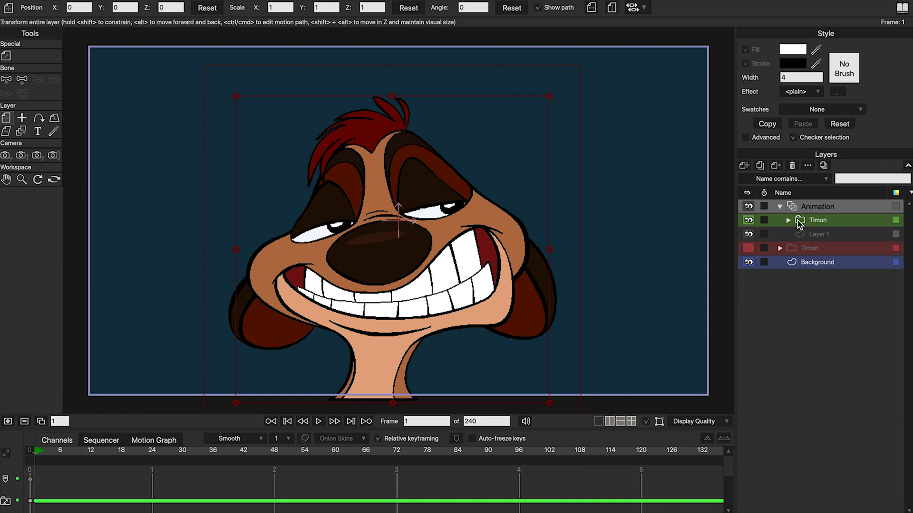
{"action": "left_click", "coordinate": [42, 422]}
{"action": "left_click", "coordinate": [42, 421]}
{"action": "left_click", "coordinate": [42, 422]}
{"action": "left_click", "coordinate": [42, 422]}
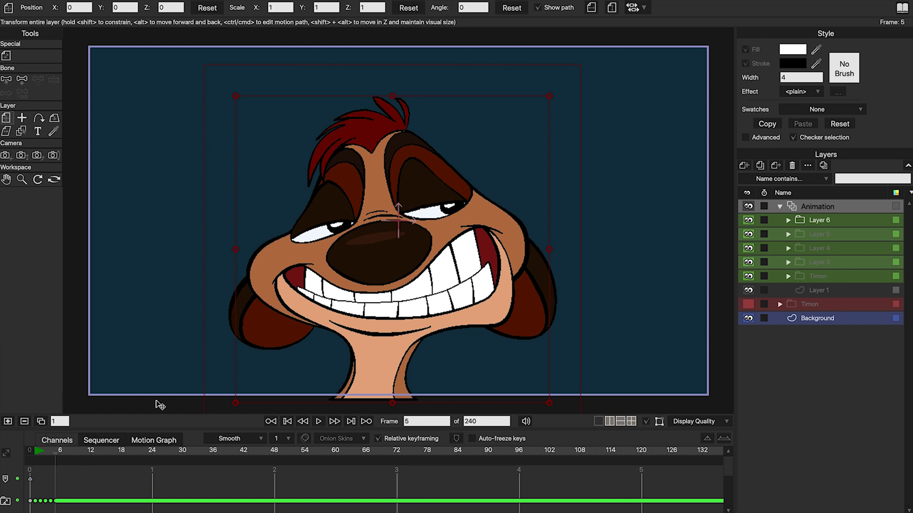
Retime the Animation layer's frames on the timeline, moving the last one to frame 8 to lengthen the one before it.
{"action": "left_click", "coordinate": [35, 501]}
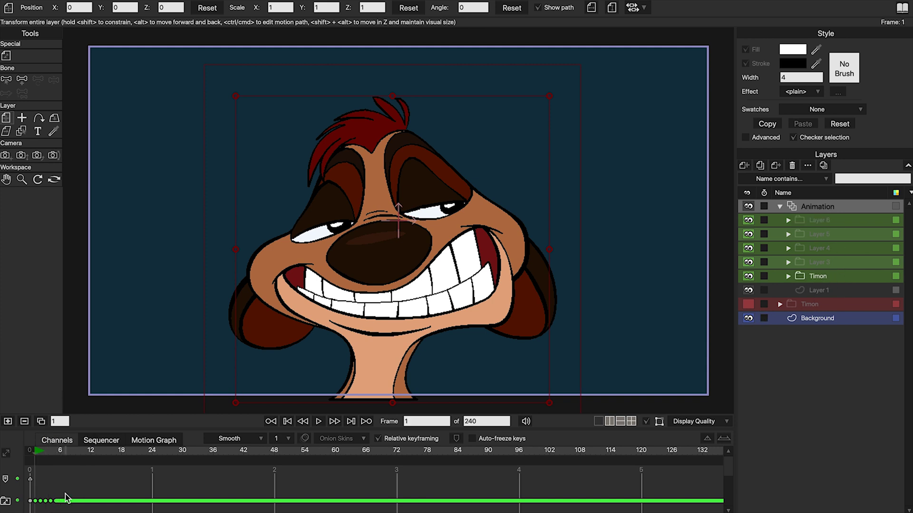
{"action": "left_click", "coordinate": [57, 503]}
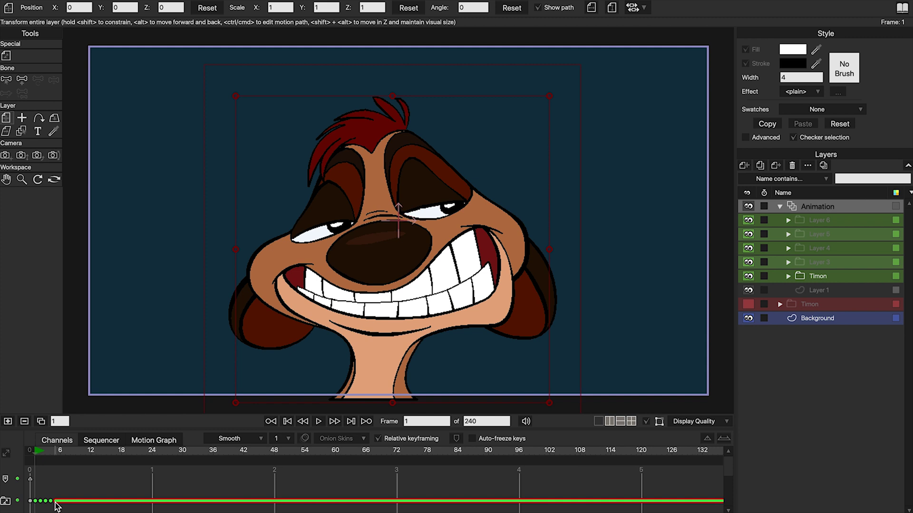
{"action": "left_click_drag", "start_coordinate": [57, 502], "coordinate": [65, 502]}
{"action": "left_click", "coordinate": [52, 503]}
{"action": "left_click_drag", "start_coordinate": [50, 502], "coordinate": [57, 505]}
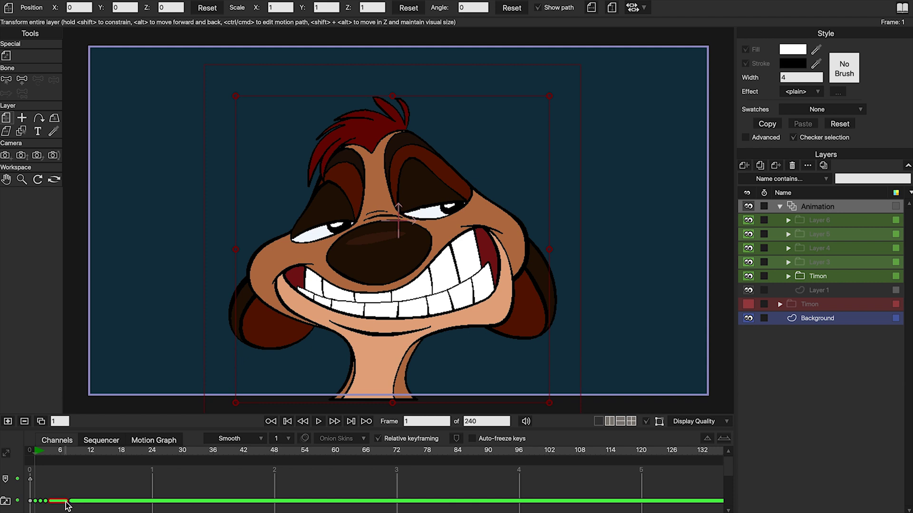
{"action": "left_click", "coordinate": [72, 503]}
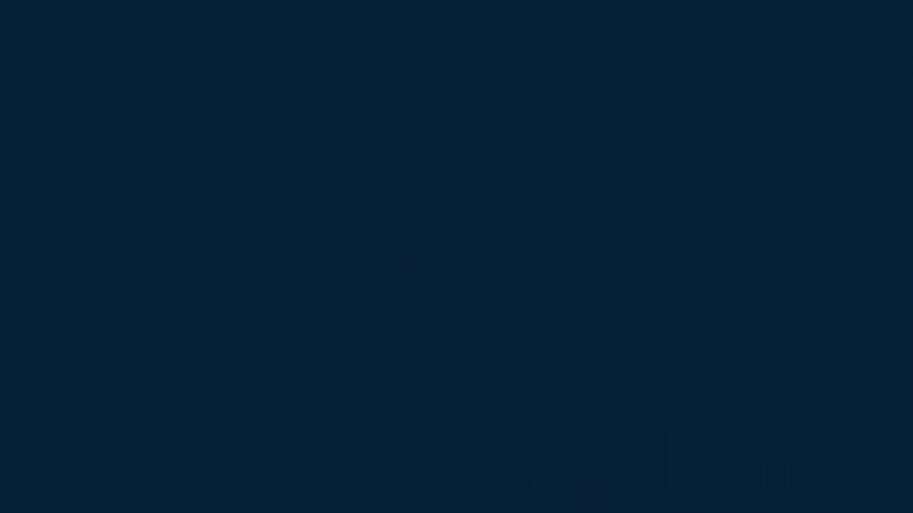
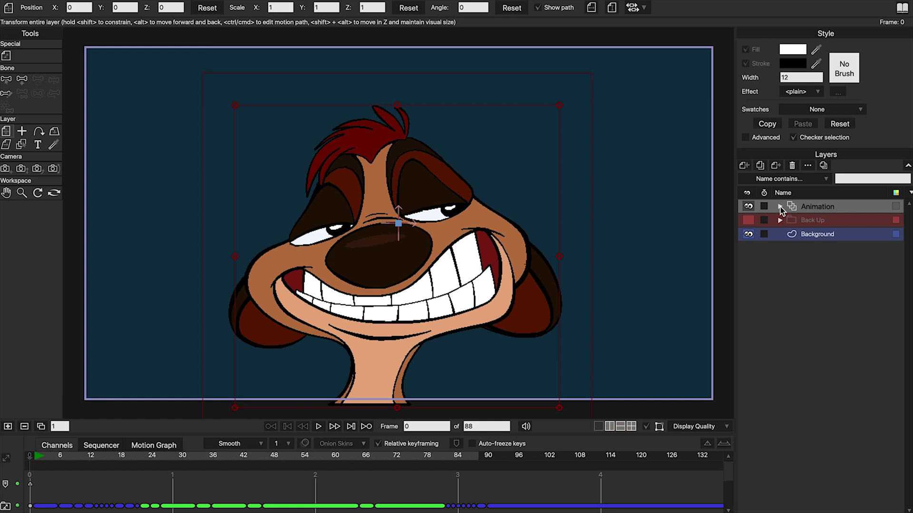
Expand the finished Animation layer and examine its poses across the timeline, from frame 1 through frame 77.
{"action": "left_click", "coordinate": [780, 207]}
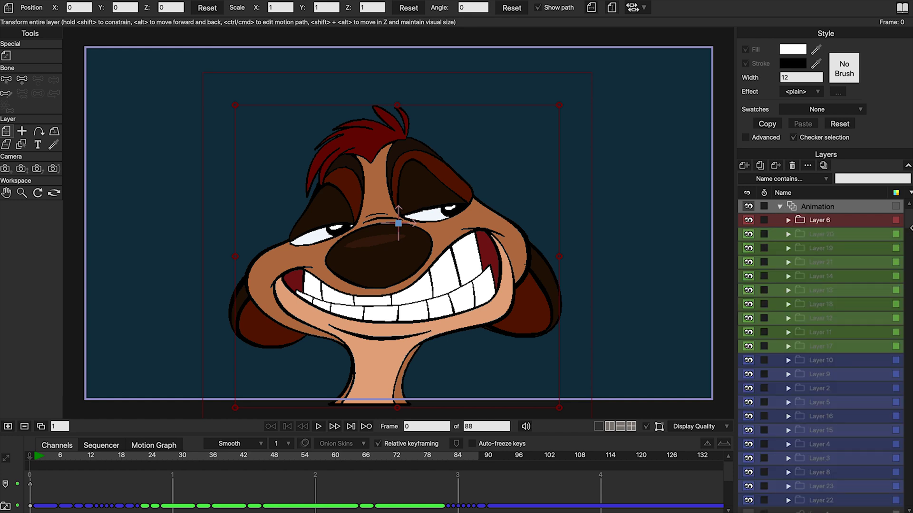
{"action": "key", "text": "ctrl+Right"}
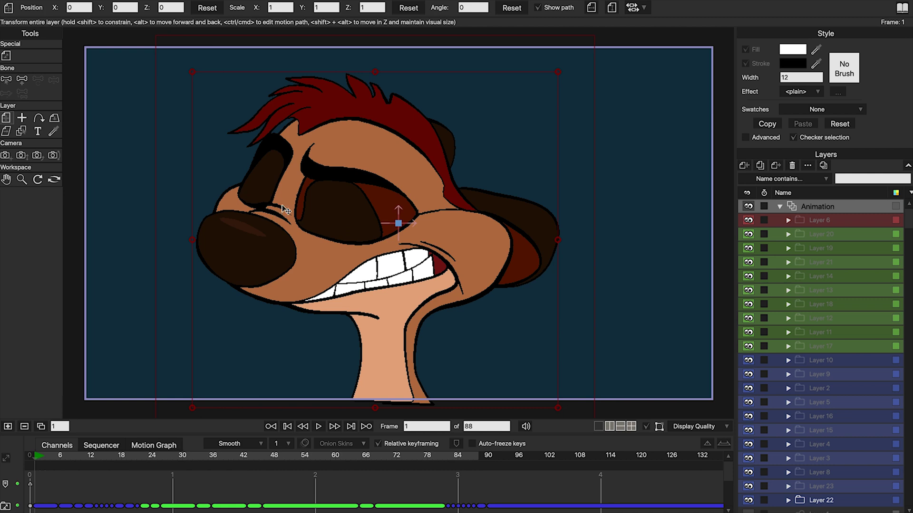
{"action": "left_click", "coordinate": [110, 463]}
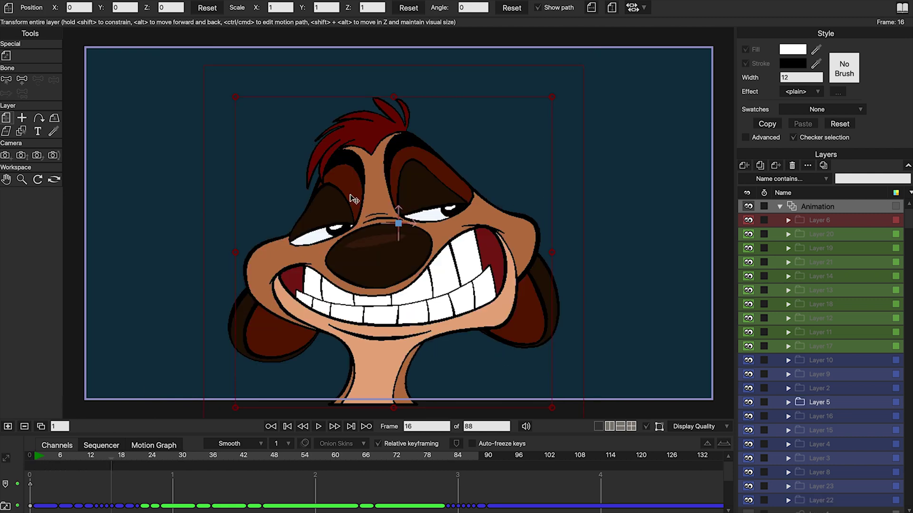
{"action": "left_click", "coordinate": [35, 461]}
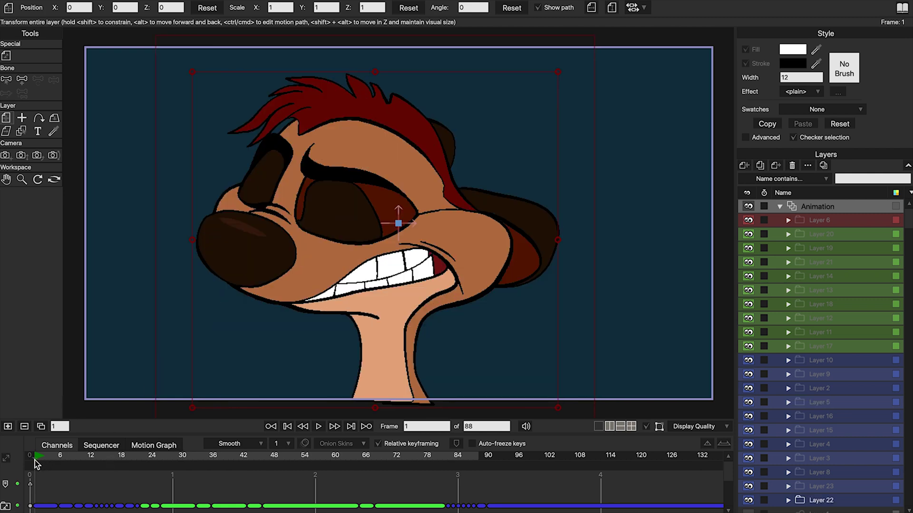
{"action": "left_click_drag", "start_coordinate": [35, 461], "coordinate": [109, 460]}
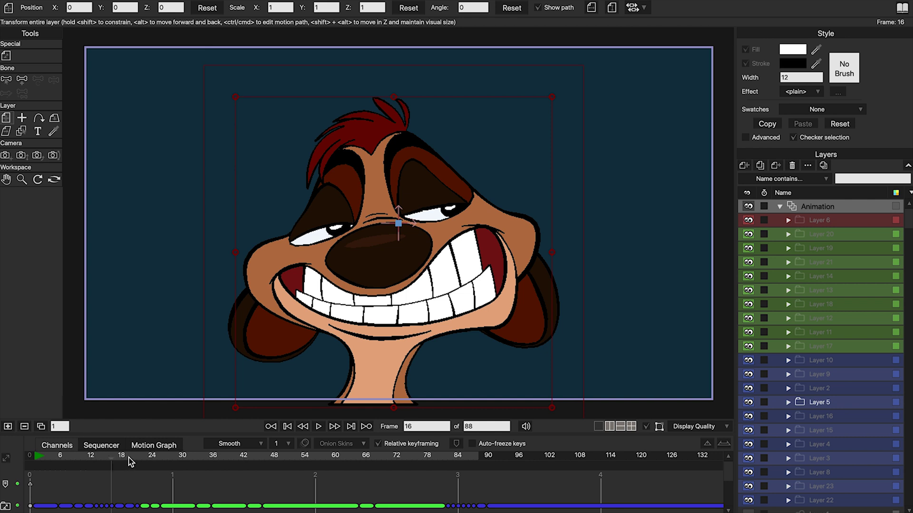
{"action": "left_click_drag", "start_coordinate": [110, 458], "coordinate": [101, 460]}
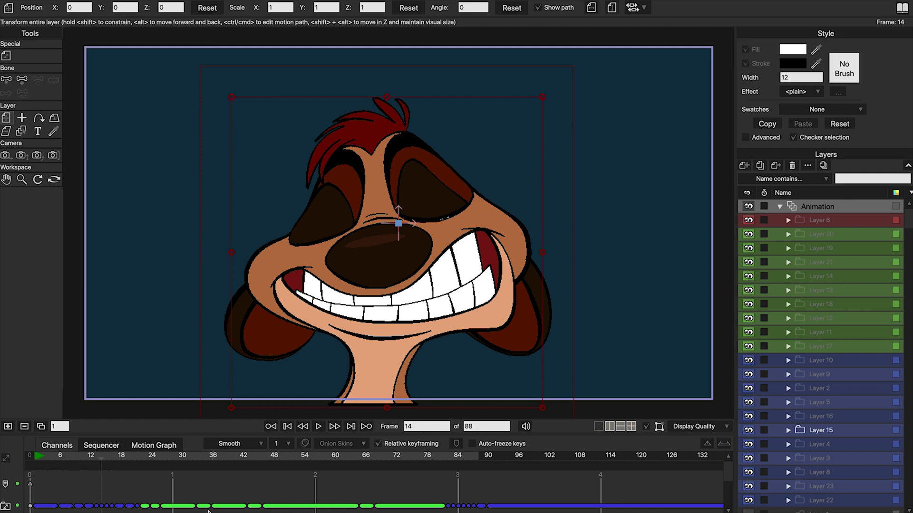
{"action": "left_click_drag", "start_coordinate": [96, 456], "coordinate": [136, 455]}
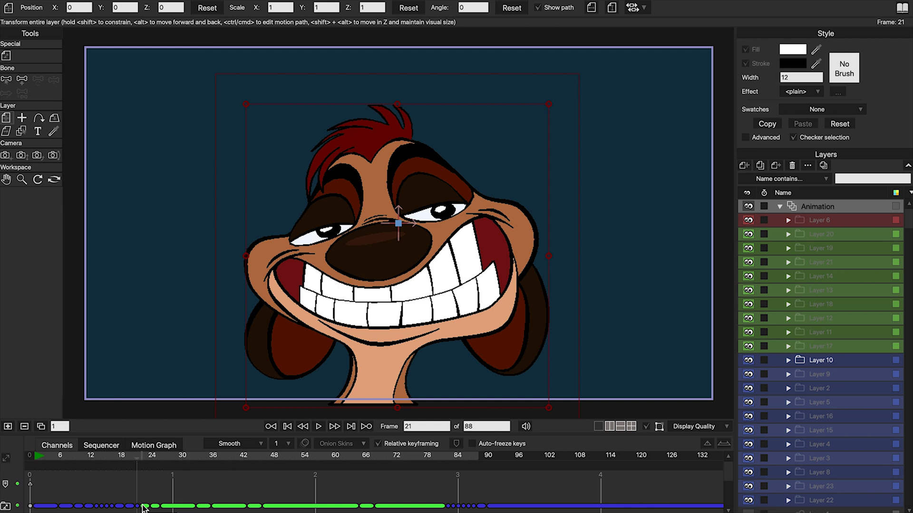
{"action": "left_click_drag", "start_coordinate": [147, 465], "coordinate": [423, 459]}
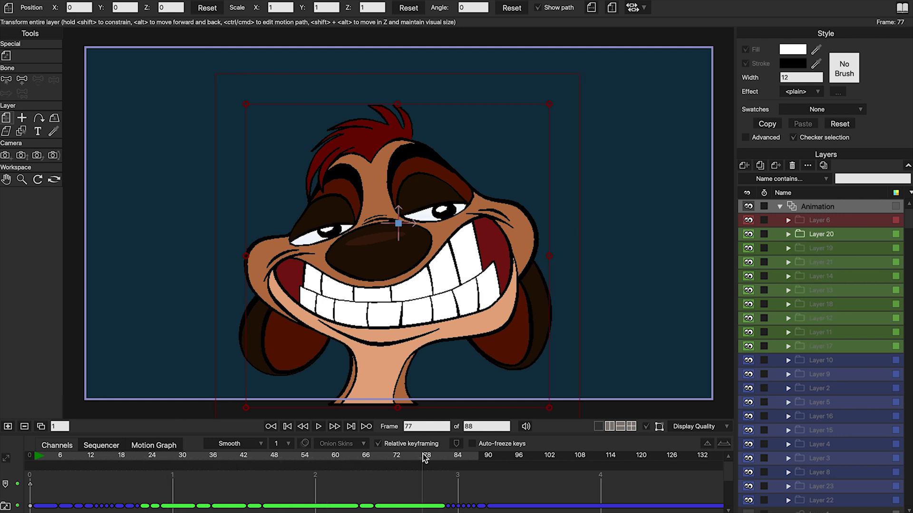
Examine the closing poses of the animation from frame 82 to about frame 88.
{"action": "left_click", "coordinate": [446, 457]}
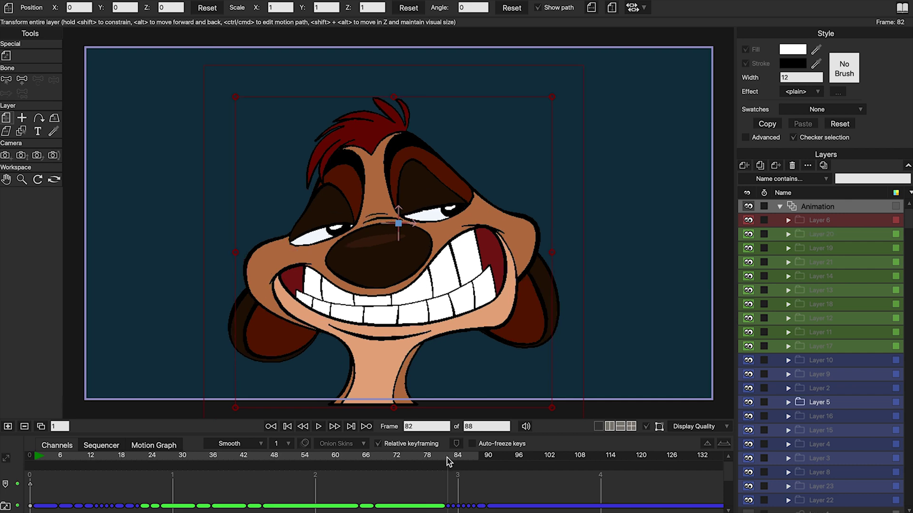
{"action": "left_click_drag", "start_coordinate": [447, 457], "coordinate": [481, 460]}
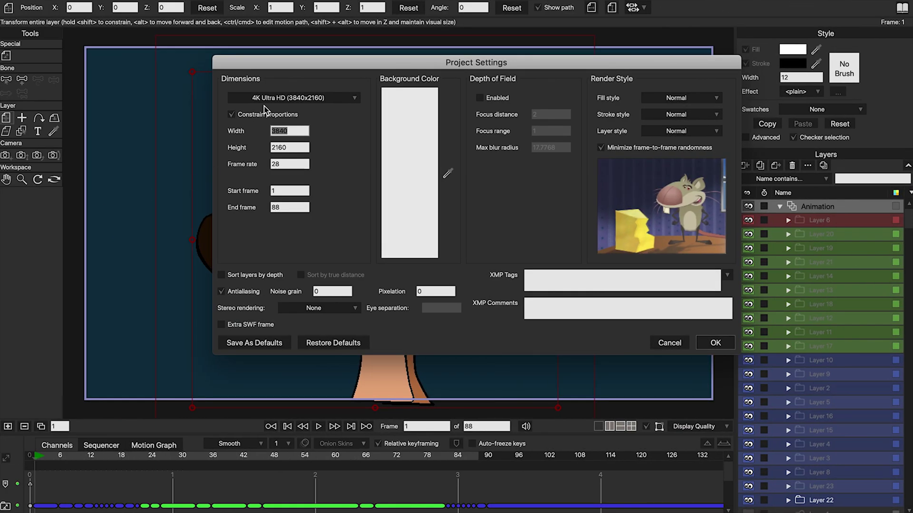
Set the project's frame rate to 60 and play the animation to judge its speed.
{"action": "double_click", "coordinate": [277, 164]}
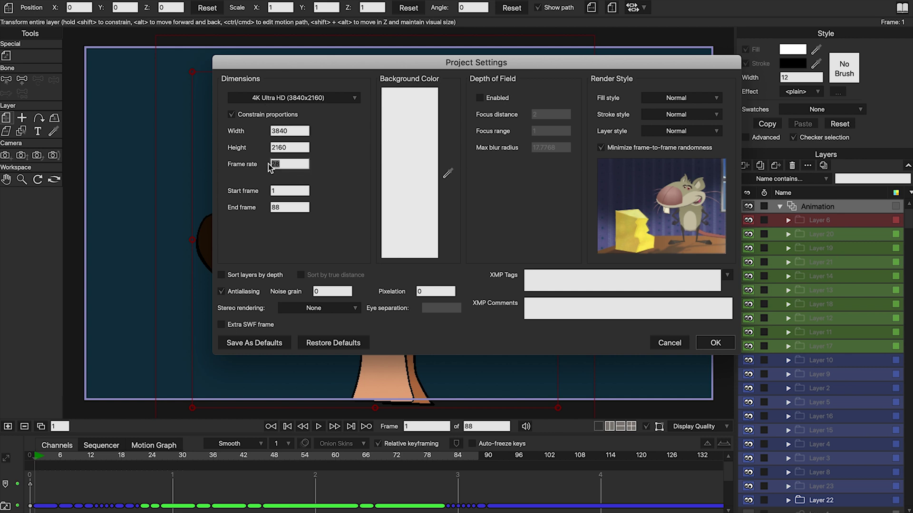
{"action": "left_click", "coordinate": [714, 344]}
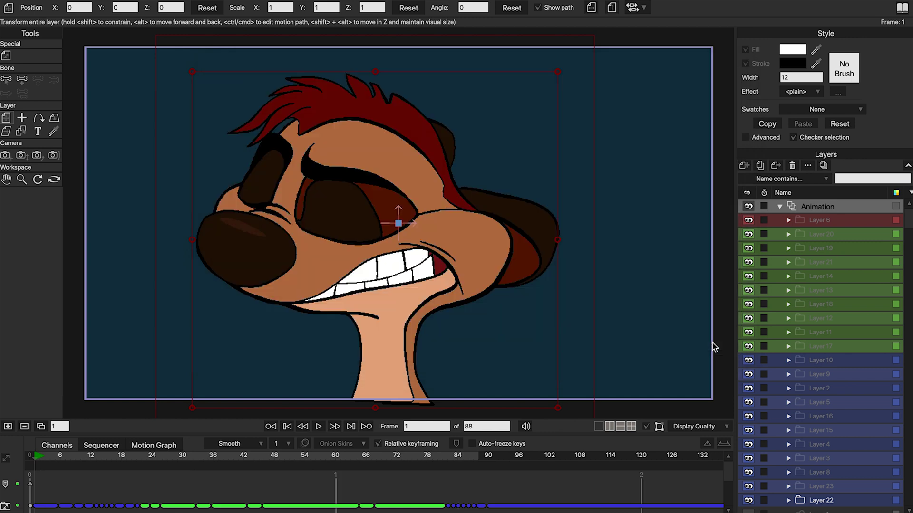
{"action": "left_click", "coordinate": [317, 426]}
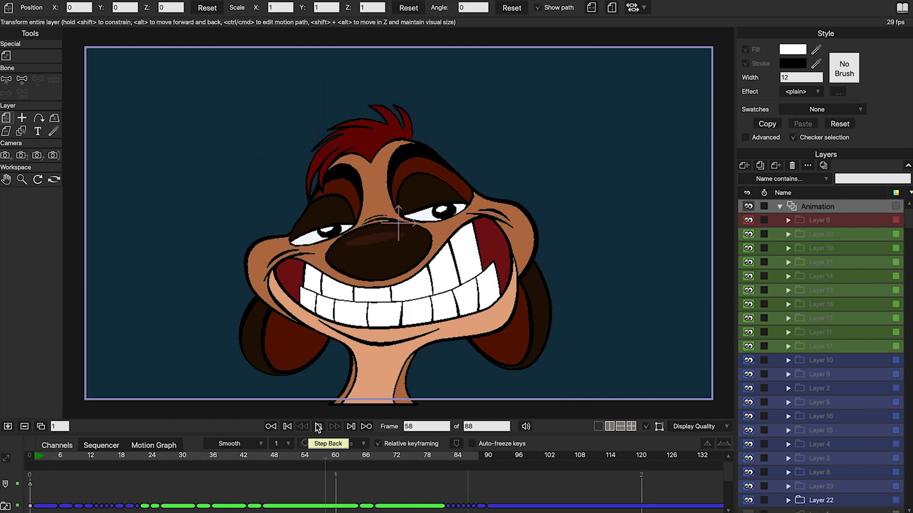
Set the project's frame rate to 40, play the animation to judge the timing, and stop playback.
{"action": "key", "text": "ctrl+shift+p"}
{"action": "key", "text": "Tab"}
{"action": "key", "text": "Tab"}
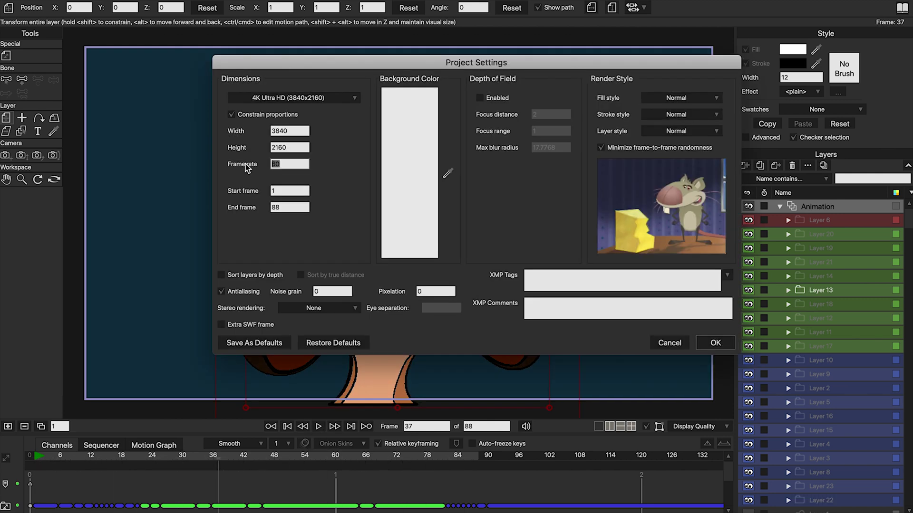
{"action": "type", "text": "40"}
{"action": "key", "text": "Return"}
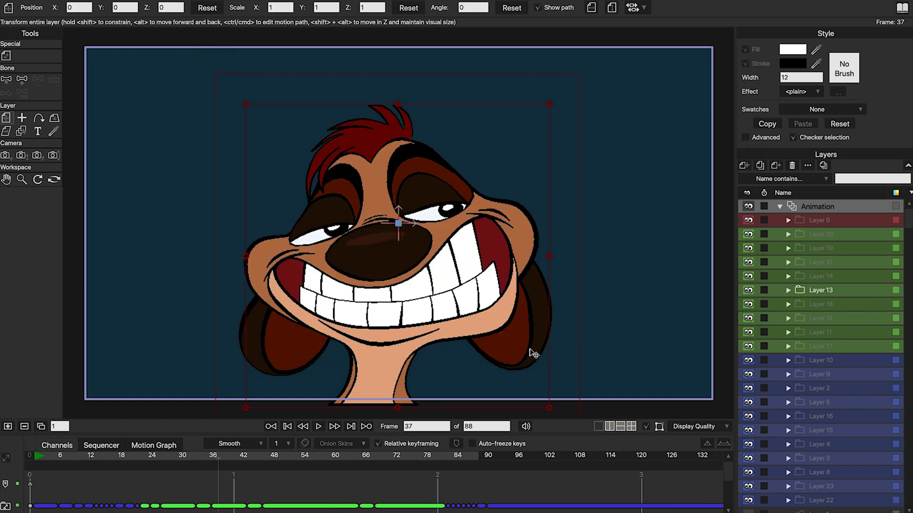
{"action": "left_click", "coordinate": [318, 427]}
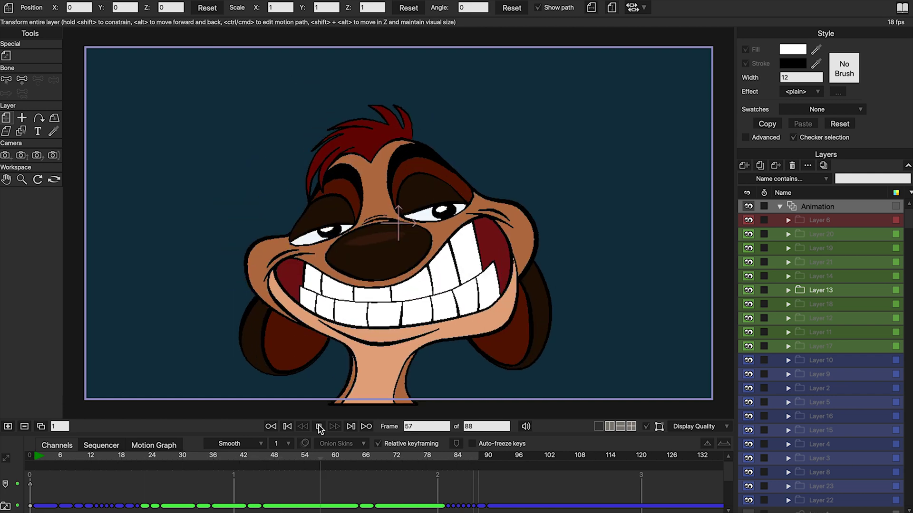
{"action": "left_click", "coordinate": [319, 426]}
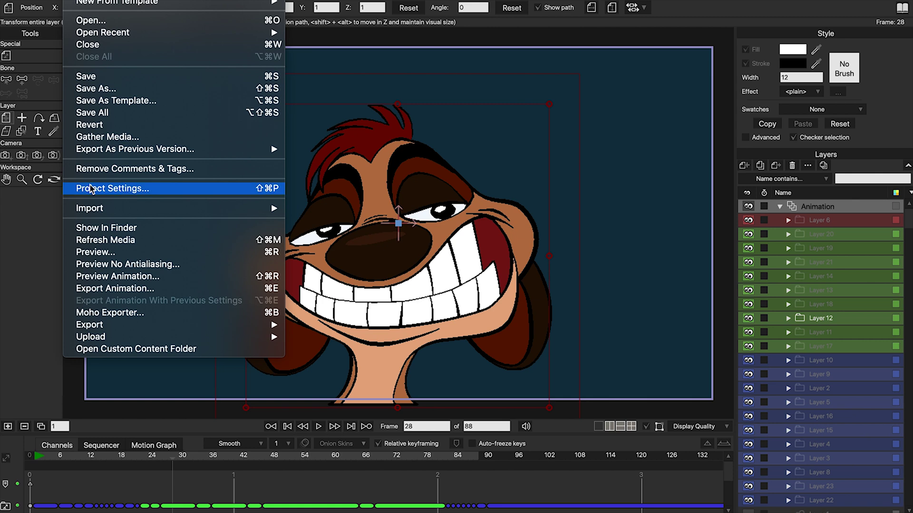
Set the project's frame rate to 10 and play the animation to see the slower timing.
{"action": "left_click", "coordinate": [241, 213]}
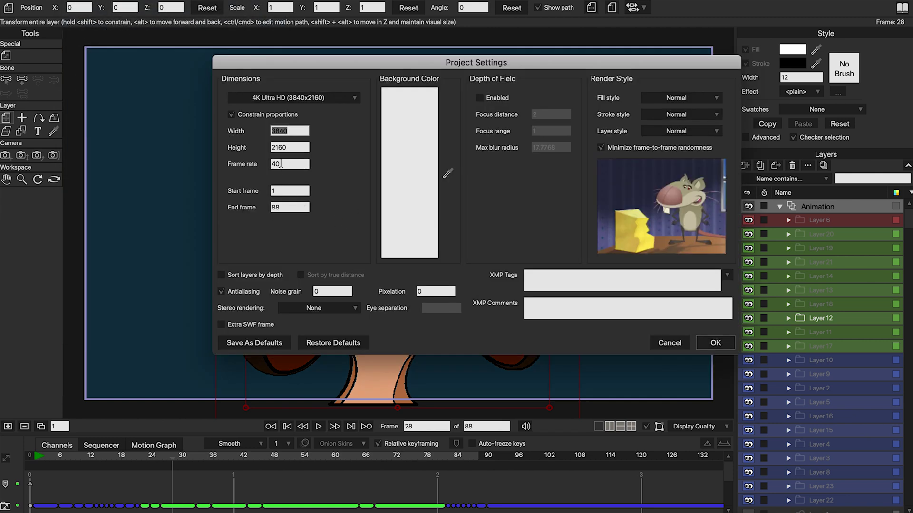
{"action": "left_click", "coordinate": [281, 164]}
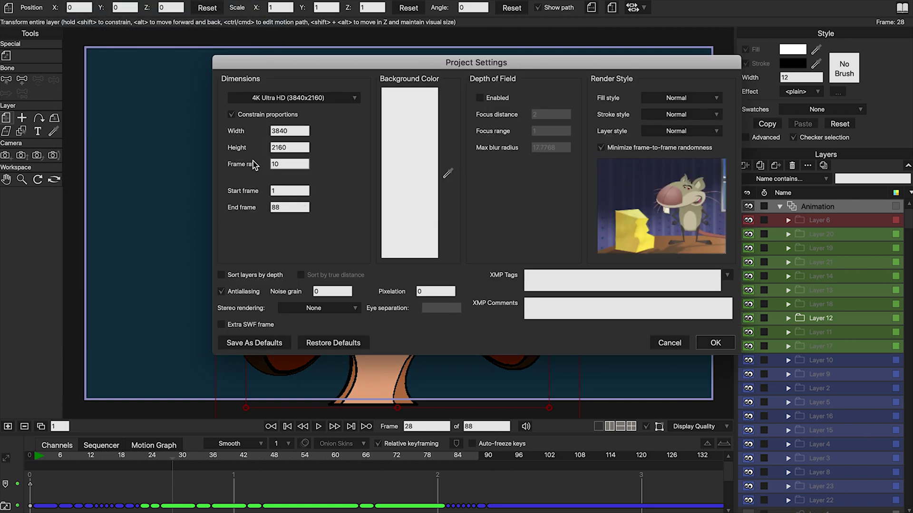
{"action": "left_click", "coordinate": [715, 344]}
{"action": "left_click", "coordinate": [318, 426]}
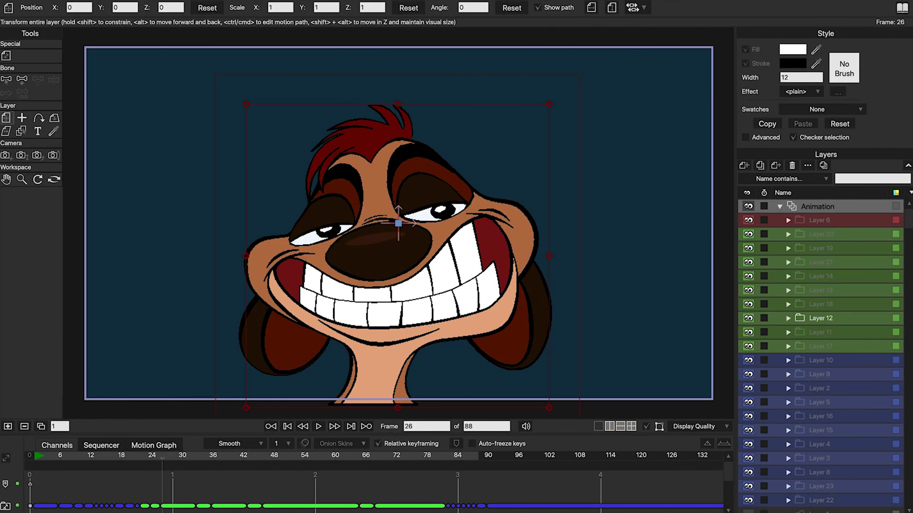
Set up an animation export to the Desktop folder with the file name Timon_Tutorial.mp4.
{"action": "left_click", "coordinate": [75, 0]}
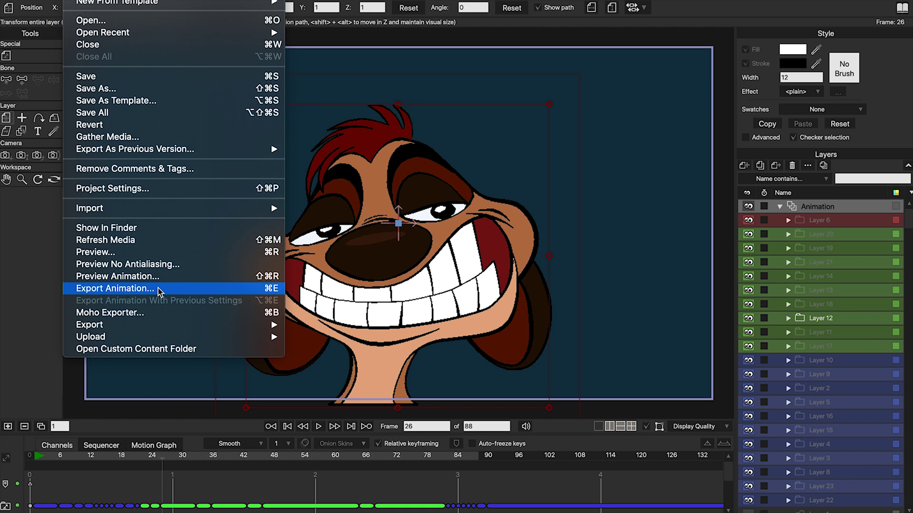
{"action": "left_click", "coordinate": [169, 287]}
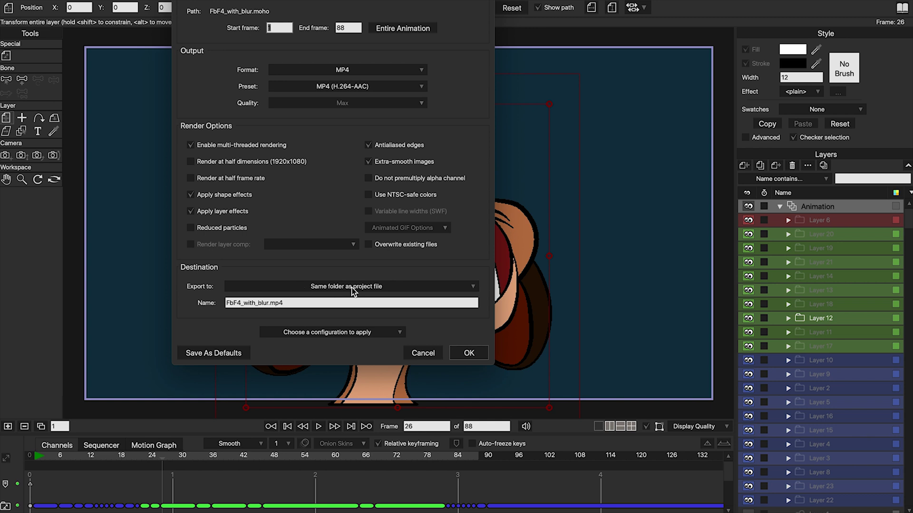
{"action": "left_click", "coordinate": [326, 287]}
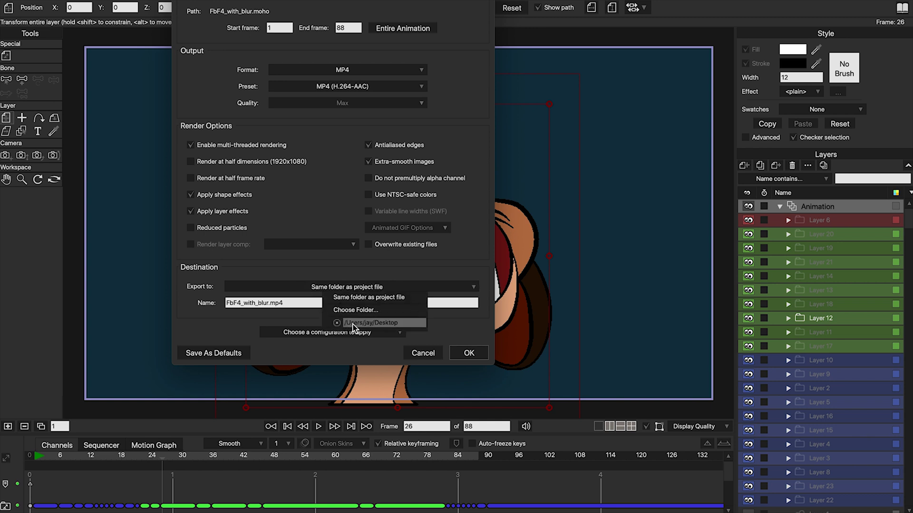
{"action": "left_click", "coordinate": [384, 323]}
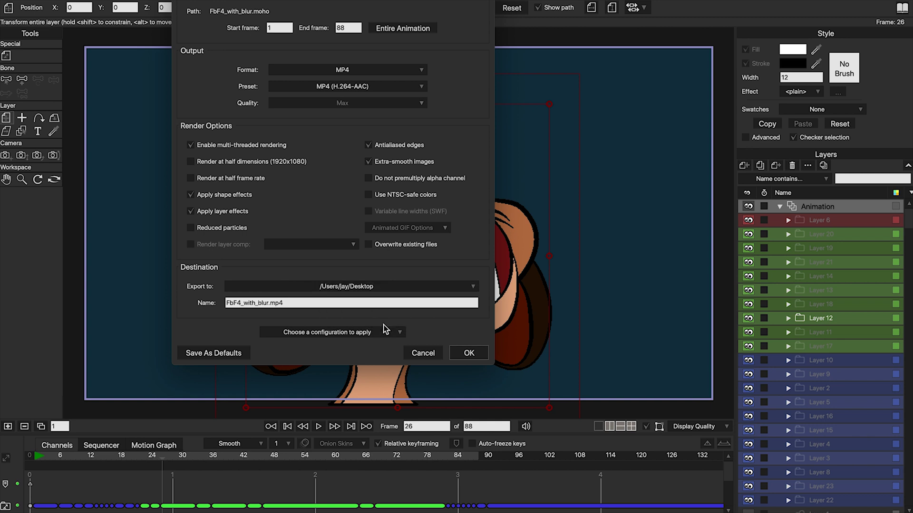
{"action": "double_click", "coordinate": [275, 303]}
{"action": "type", "text": "F"}
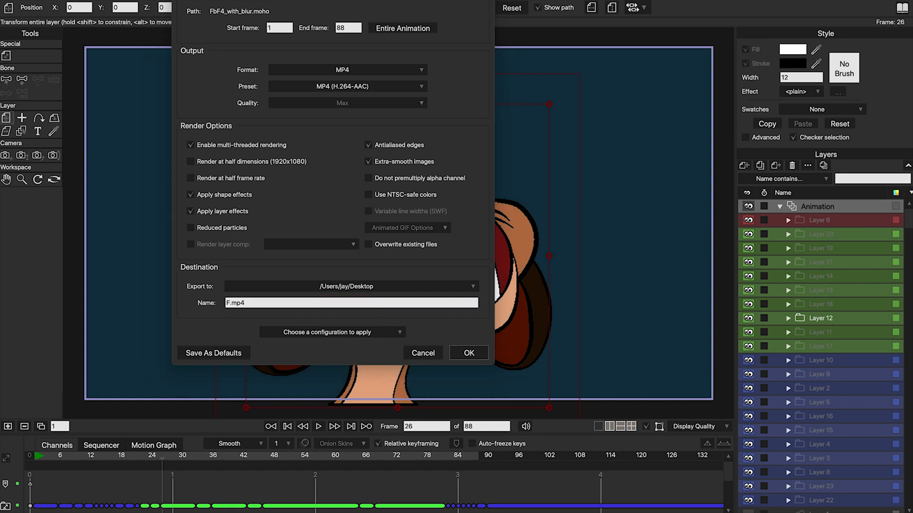
{"action": "type", "text": "imonn"}
{"action": "type", "text": "Tutorial"}
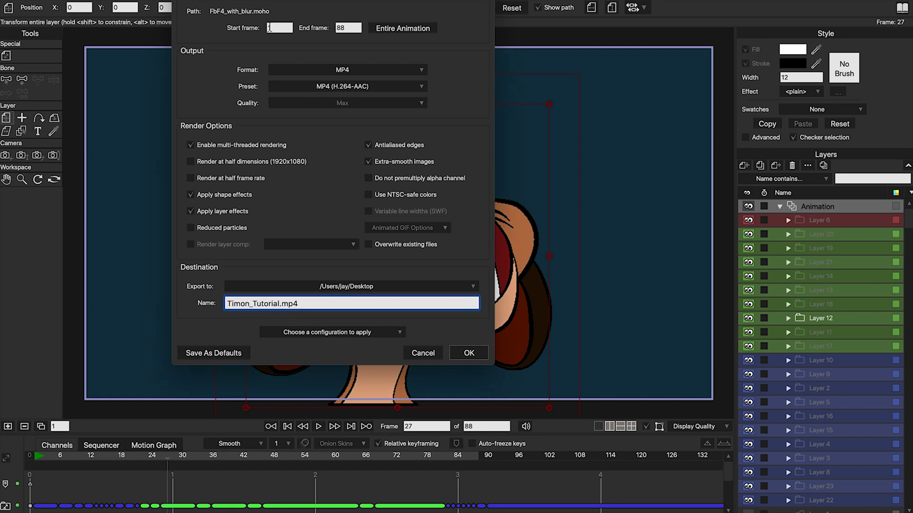
Keep the start frame at 1 and the format as MP4, and start the export.
{"action": "left_click", "coordinate": [269, 28]}
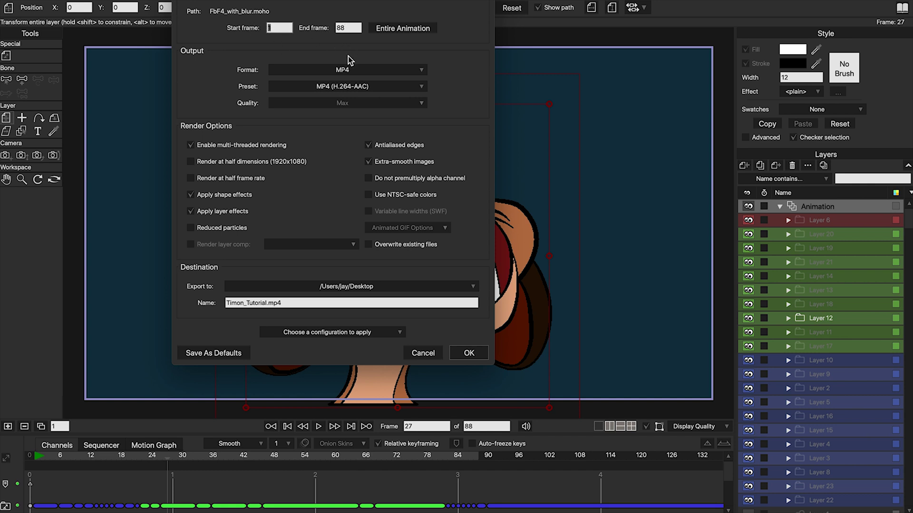
{"action": "left_click", "coordinate": [351, 72]}
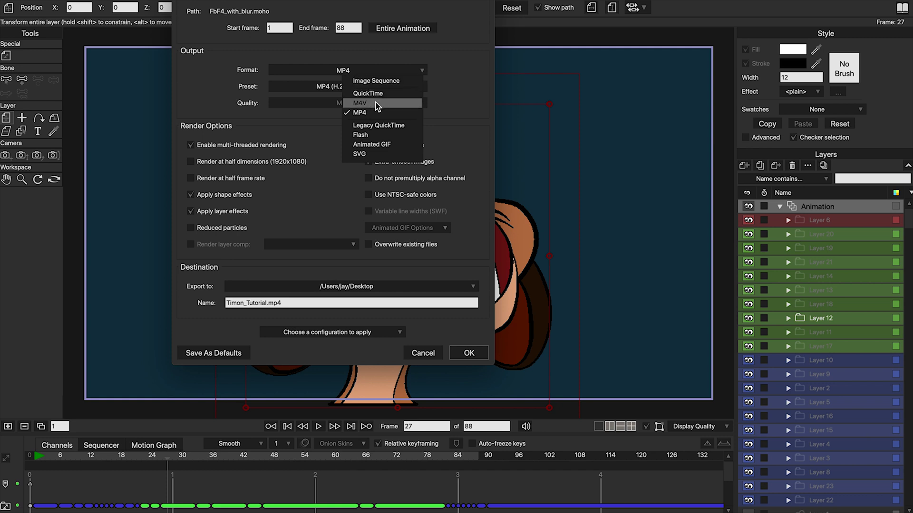
{"action": "left_click", "coordinate": [383, 113]}
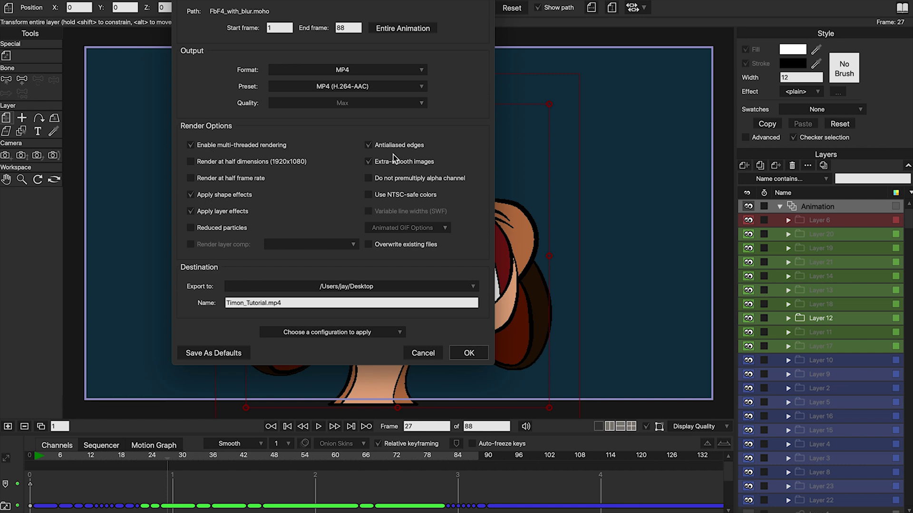
{"action": "left_click", "coordinate": [469, 354]}
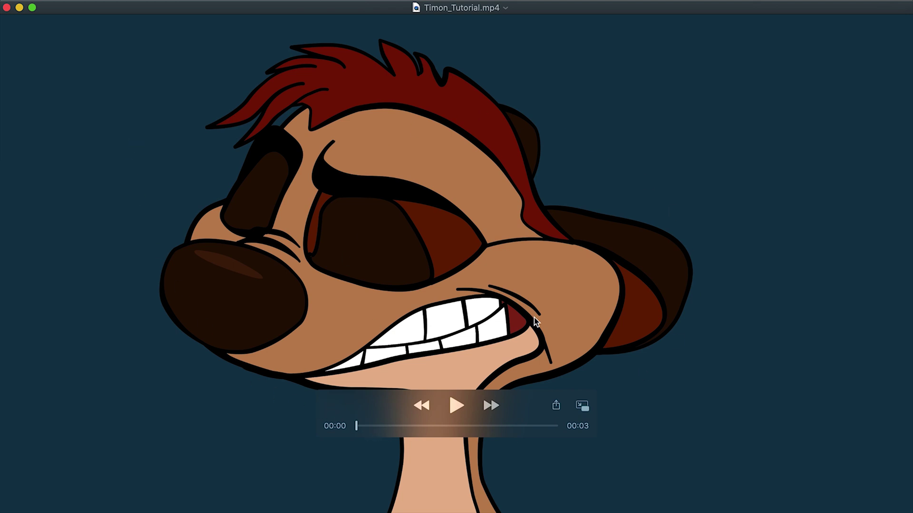
Play the exported Timon_Tutorial.mp4 in the video player and scrub through its early frames to examine the motion blur.
{"action": "left_click_drag", "start_coordinate": [466, 418], "coordinate": [778, 468]}
{"action": "left_click", "coordinate": [771, 454]}
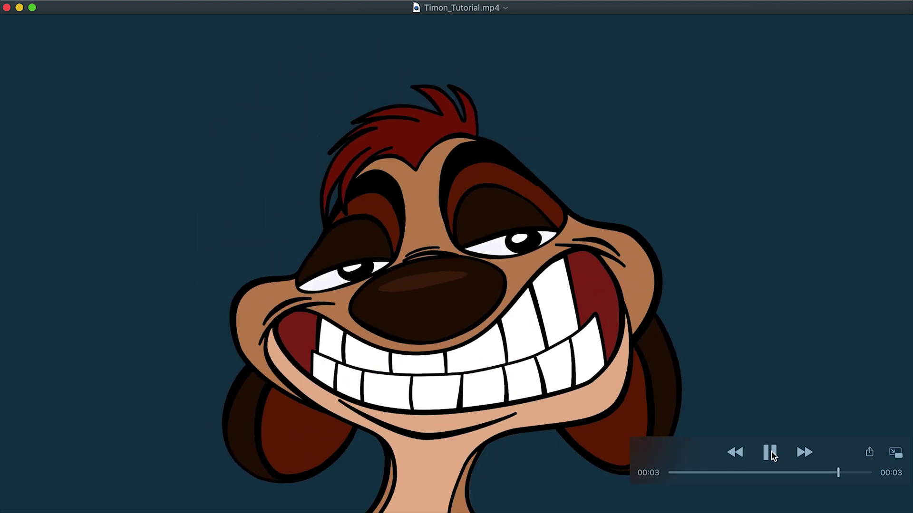
{"action": "left_click_drag", "start_coordinate": [736, 472], "coordinate": [870, 477]}
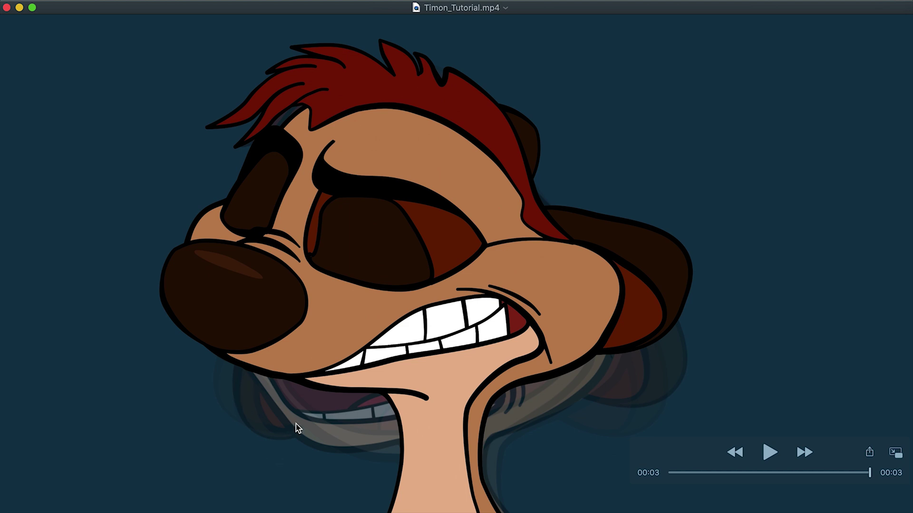
{"action": "left_click", "coordinate": [674, 474]}
{"action": "left_click_drag", "start_coordinate": [680, 475], "coordinate": [690, 473]}
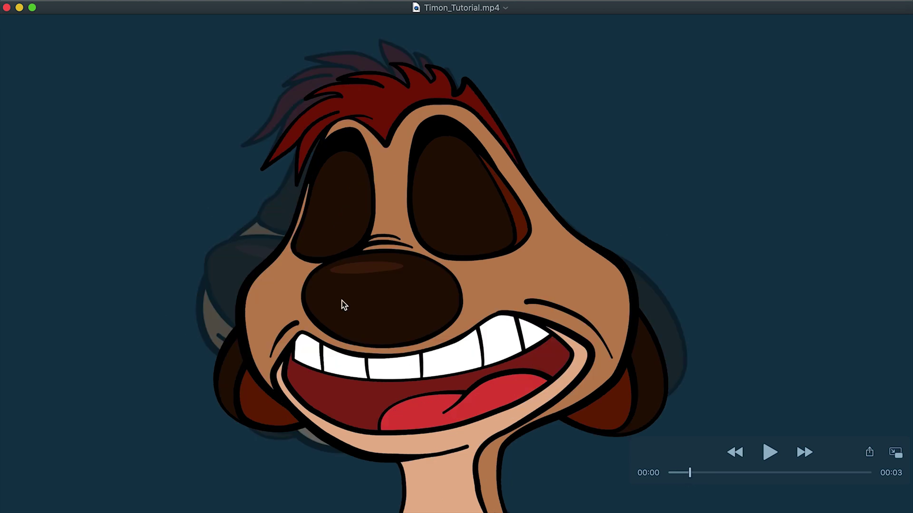
{"action": "left_click_drag", "start_coordinate": [693, 472], "coordinate": [724, 472]}
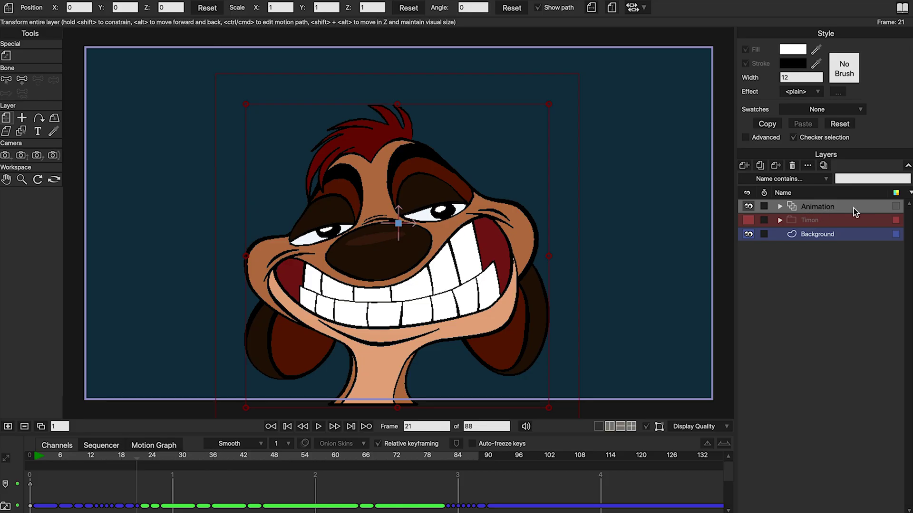
Back in Moho, turn on motion blur in the Animation layer's settings and accept them.
{"action": "double_click", "coordinate": [853, 210]}
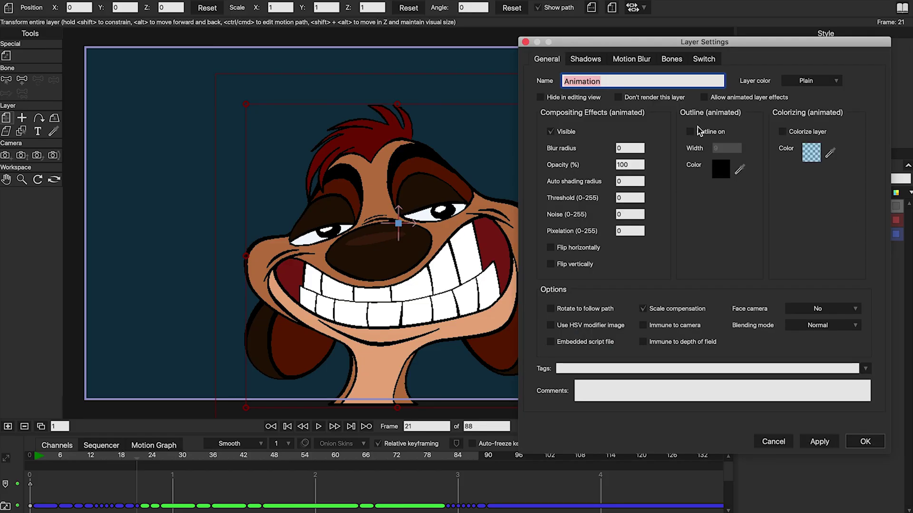
{"action": "left_click", "coordinate": [633, 61]}
{"action": "left_click", "coordinate": [661, 99]}
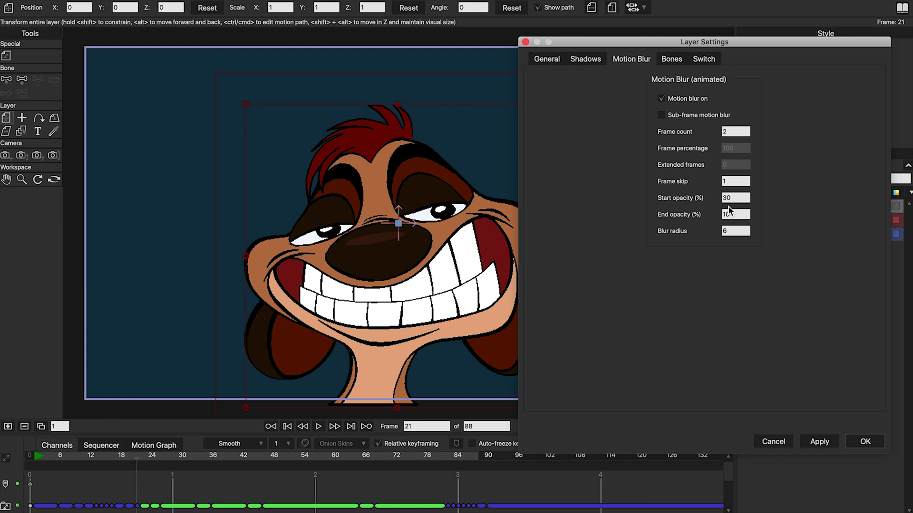
{"action": "left_click", "coordinate": [661, 98]}
{"action": "left_click", "coordinate": [661, 99]}
{"action": "left_click", "coordinate": [858, 442]}
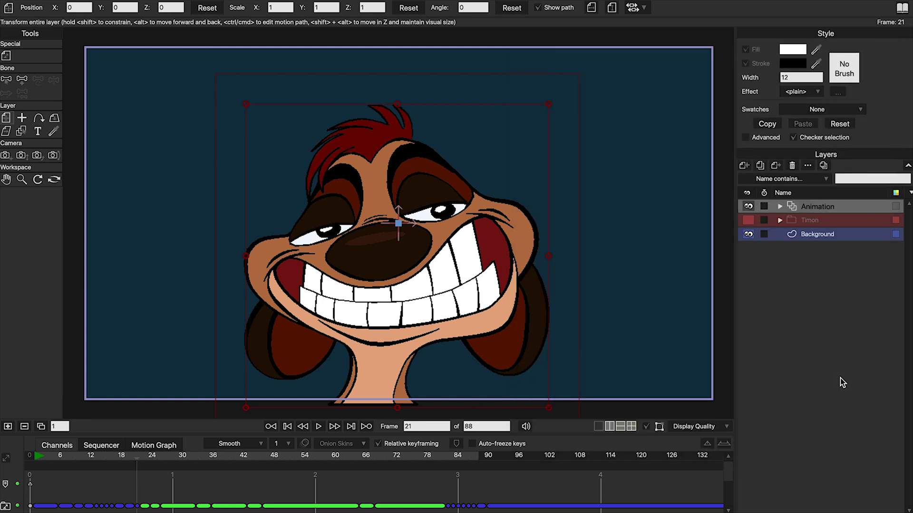
Render a still preview of frame 9 to examine the Animation layer's motion blur.
{"action": "left_click_drag", "start_coordinate": [81, 461], "coordinate": [72, 459]}
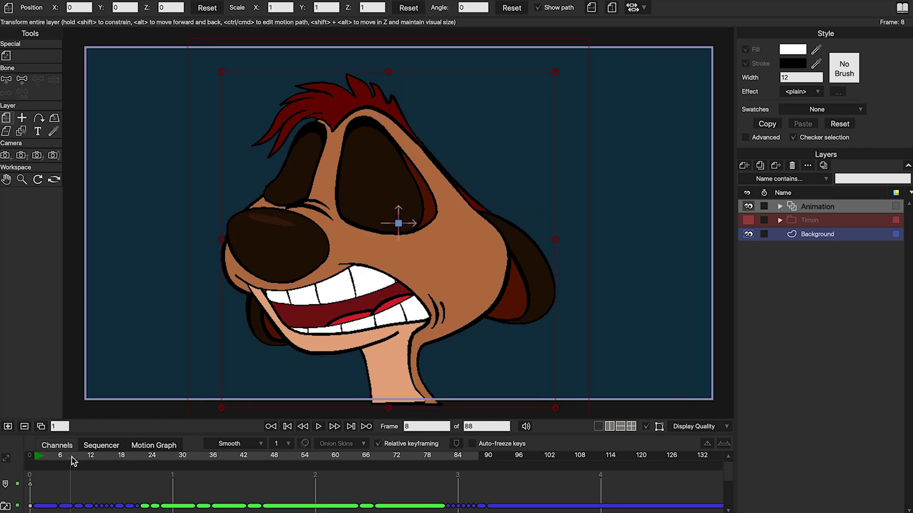
{"action": "left_click", "coordinate": [79, 0]}
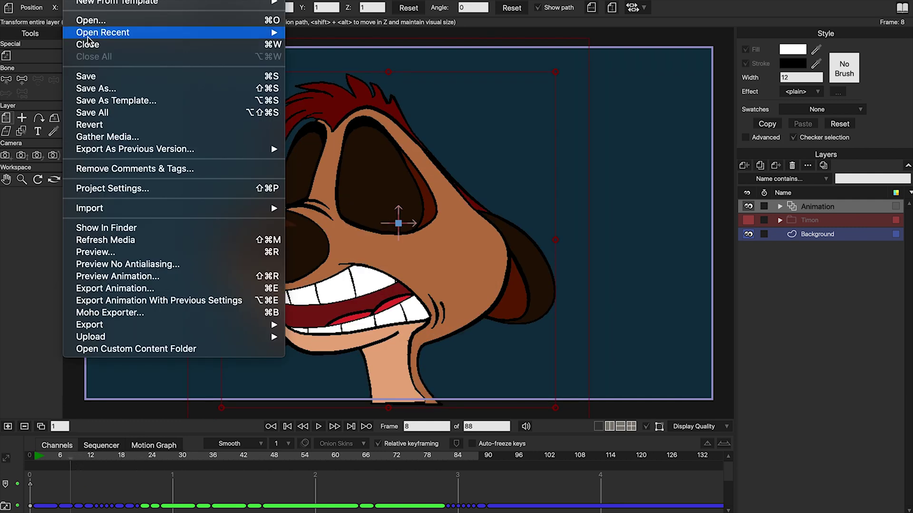
{"action": "left_click", "coordinate": [144, 258]}
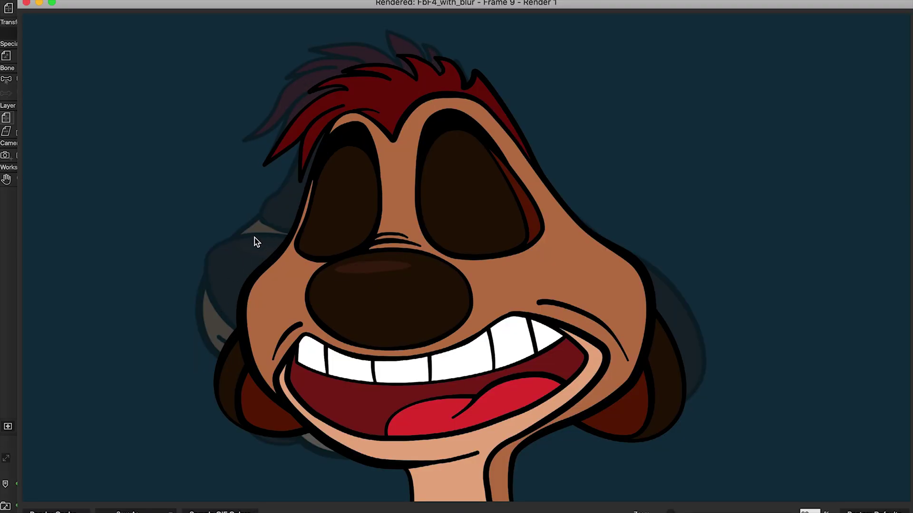